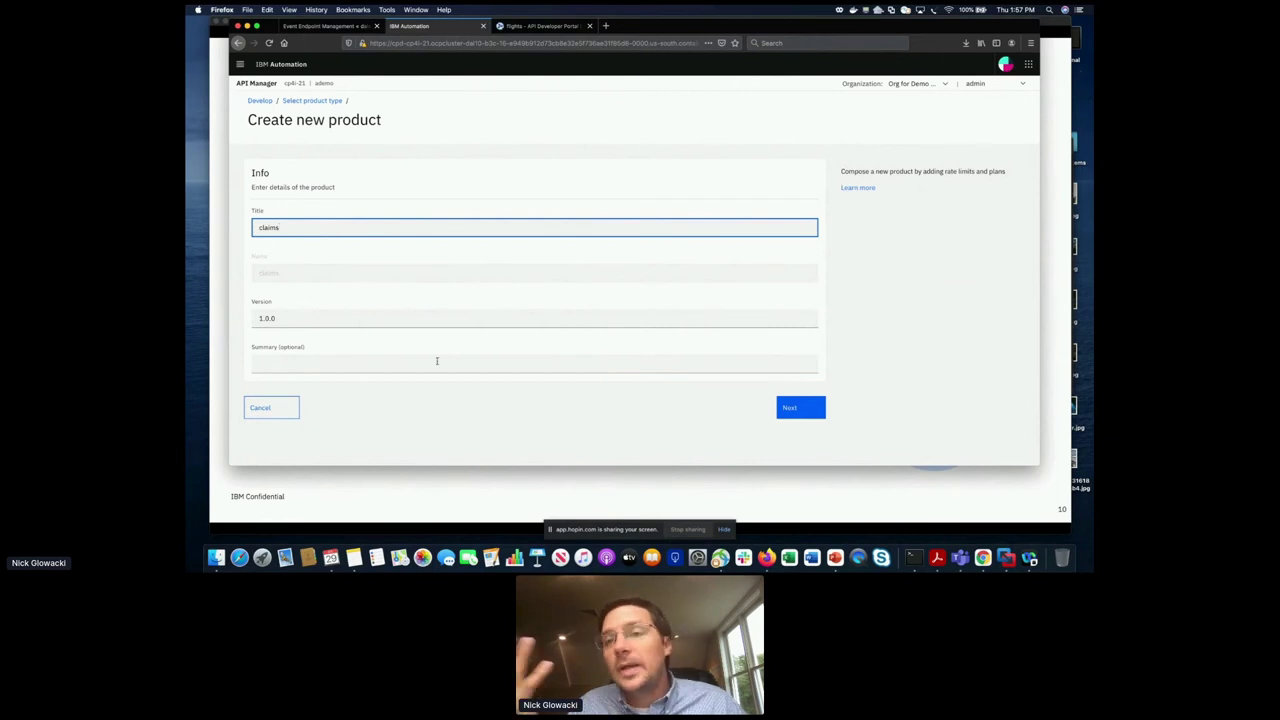
# - Submit the claims product details and continue past the API selection without adding any APIs
pyautogui.click(806, 407)
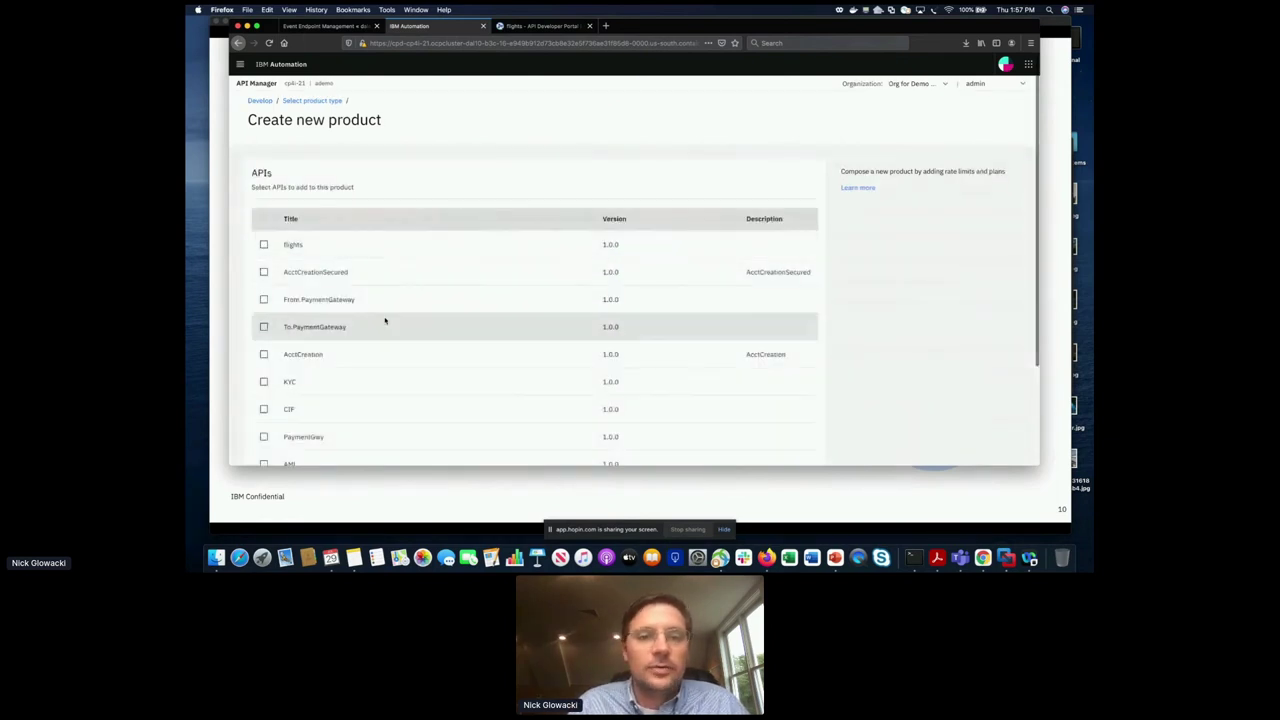
pyautogui.scroll(-5, 385, 320)
pyautogui.scroll(5, 385, 320)
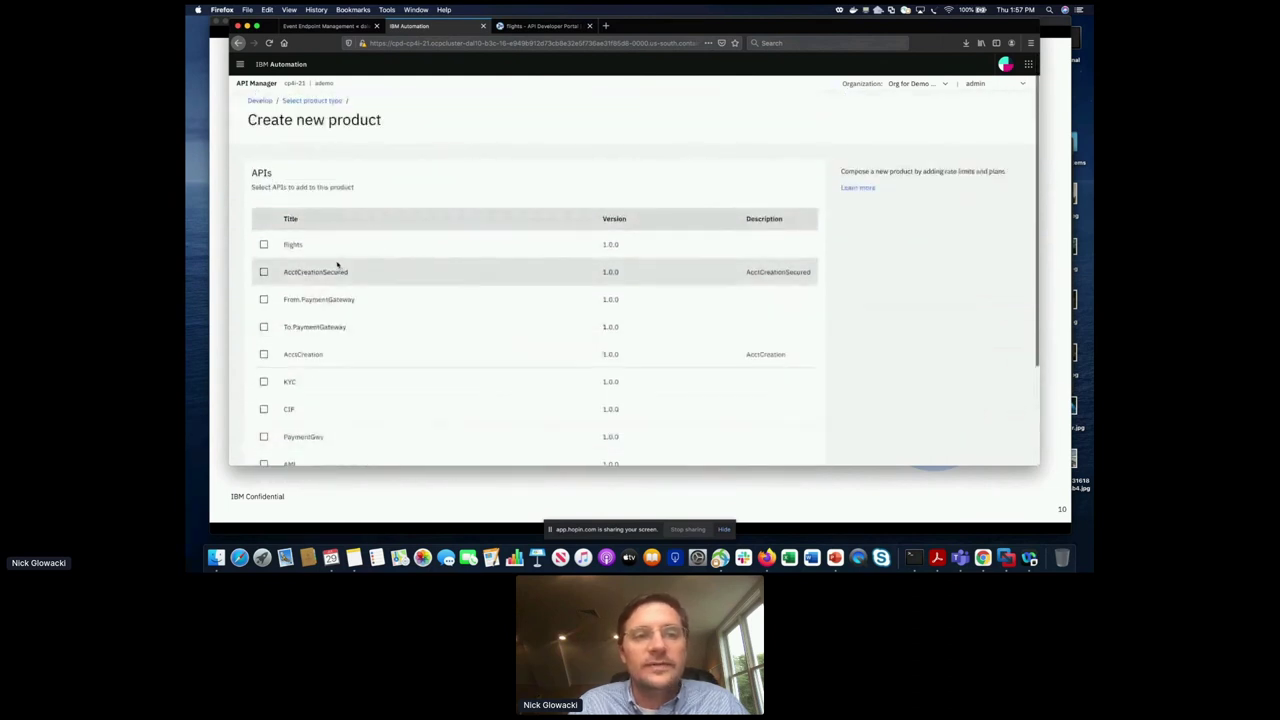
pyautogui.scroll(-3, 334, 389)
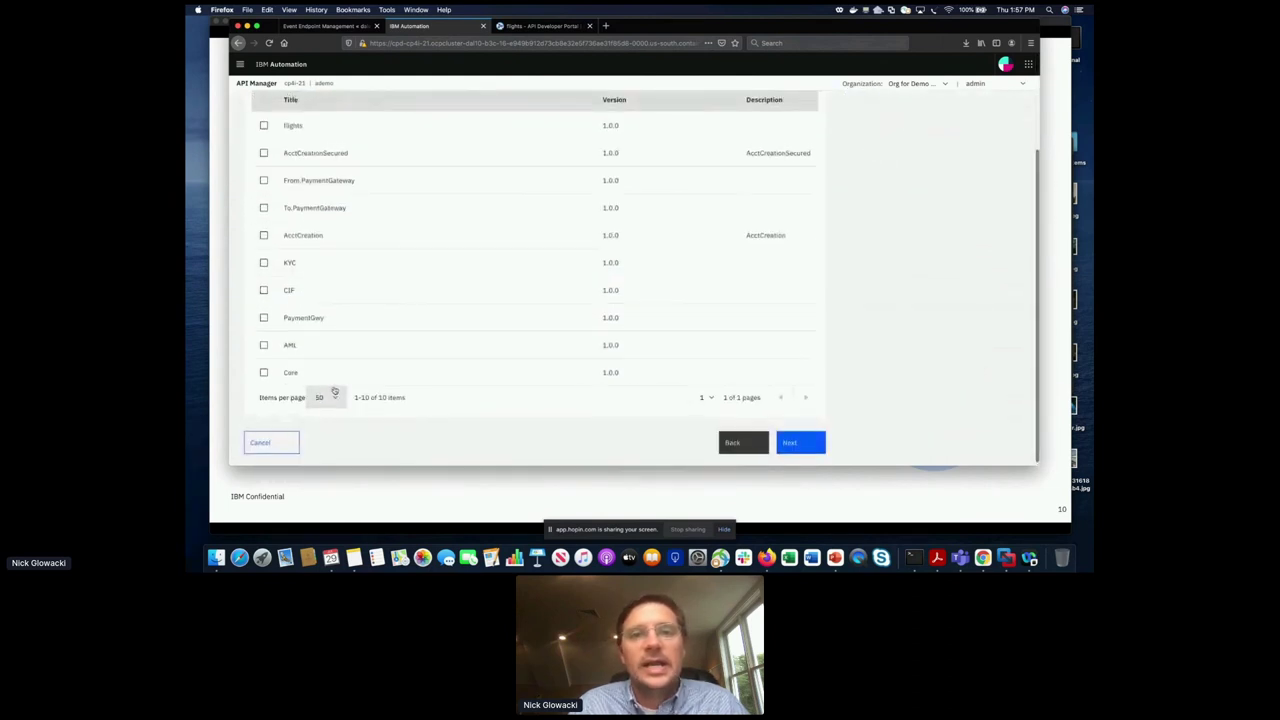
pyautogui.scroll(3, 334, 390)
pyautogui.scroll(-3, 334, 390)
pyautogui.scroll(3, 334, 390)
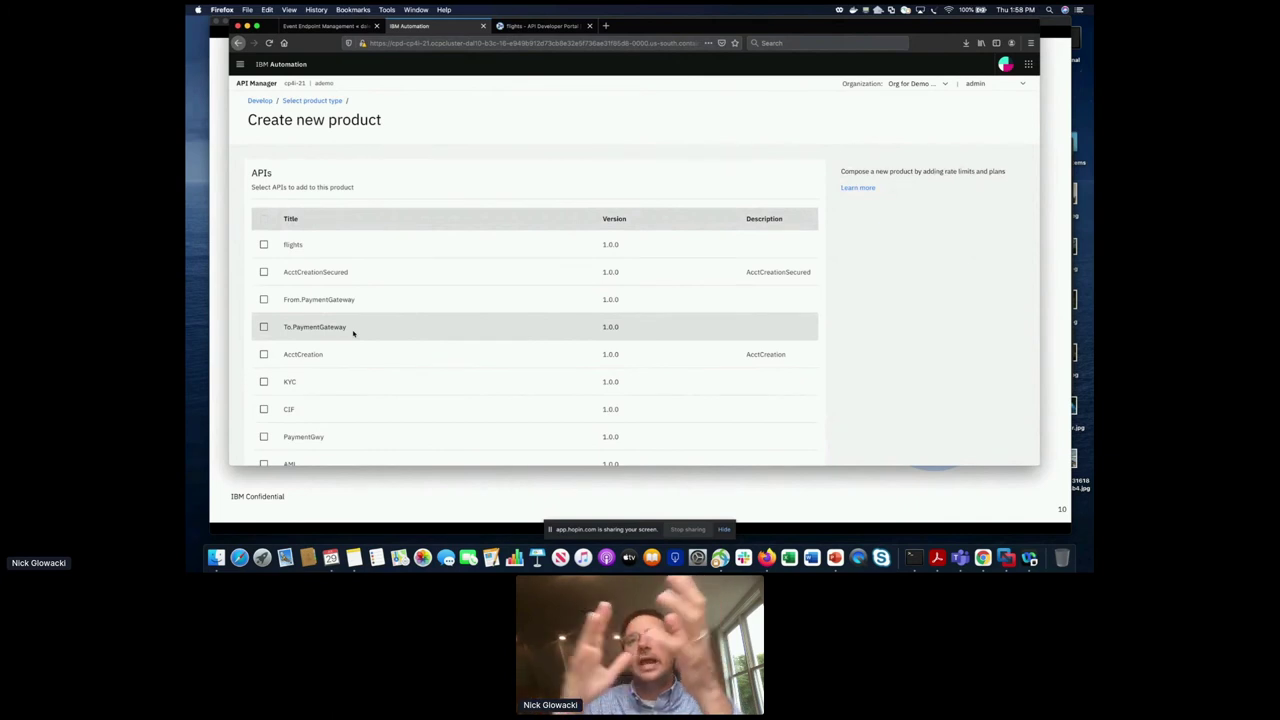
pyautogui.scroll(-3, 352, 331)
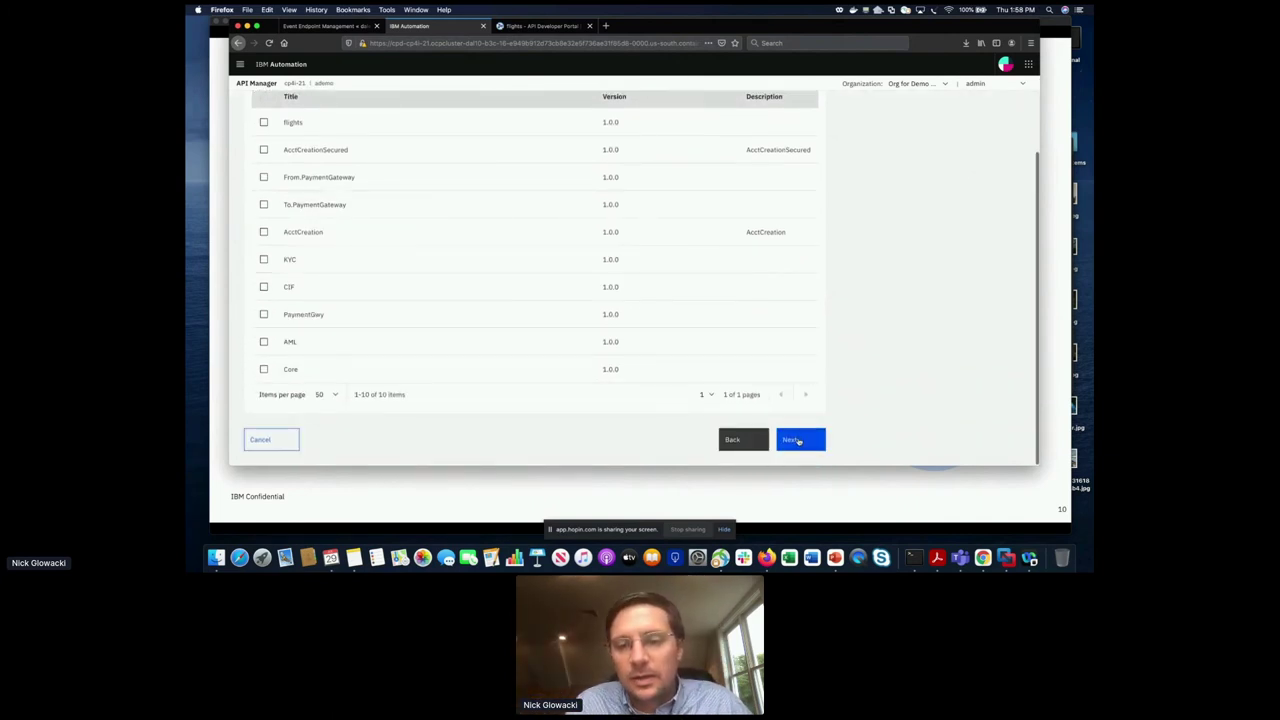
pyautogui.click(797, 441)
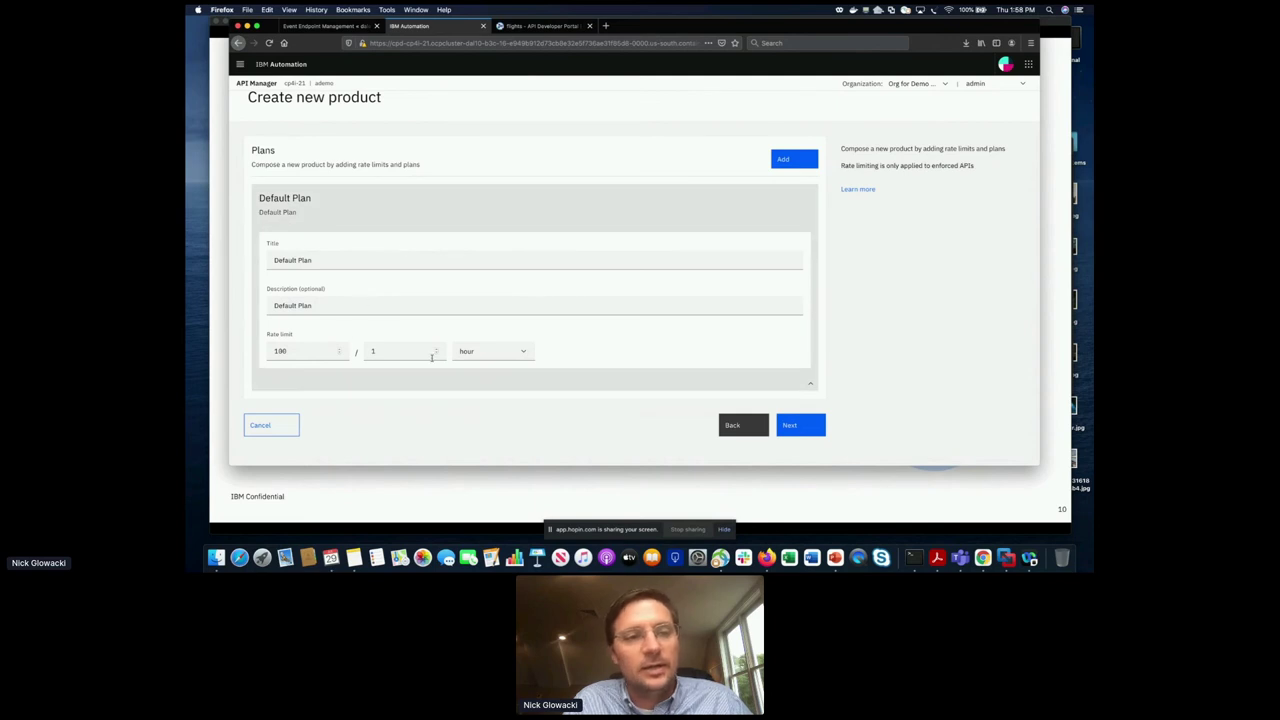
# - Keep the Default Plan's rate limit and set the product's visibility to Public and its subscribability to Authenticated
pyautogui.click(800, 425)
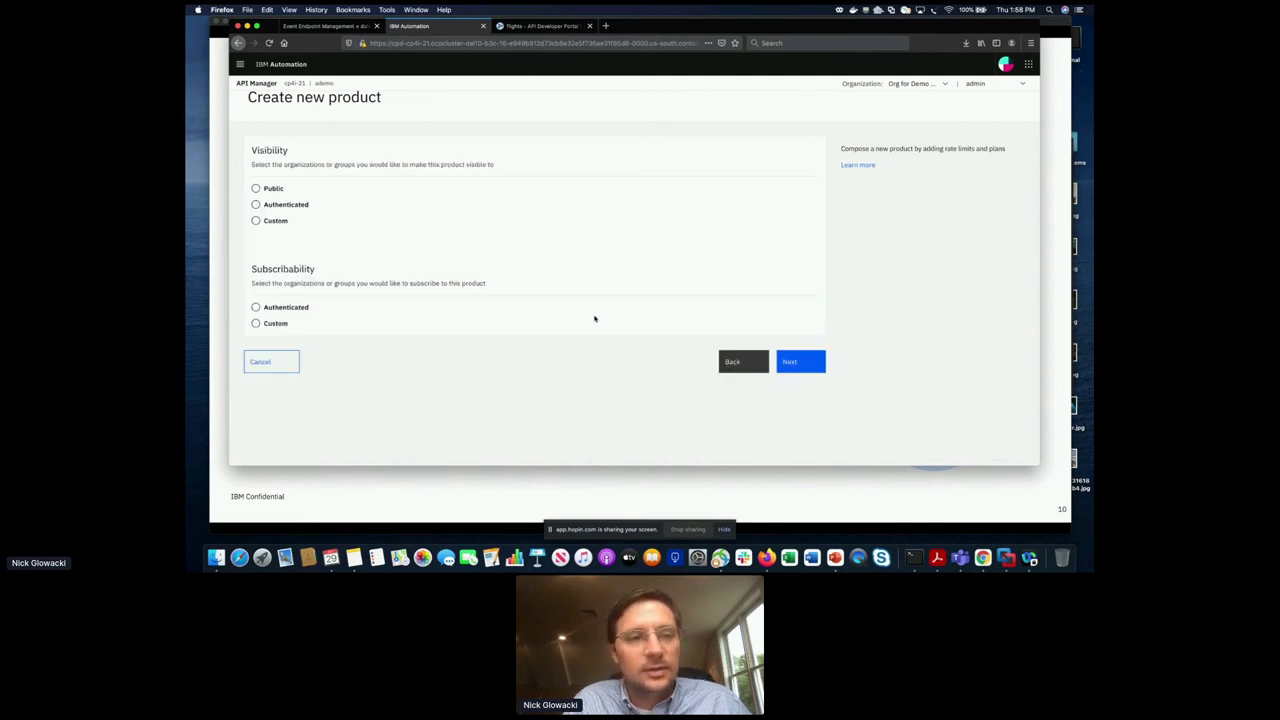
pyautogui.click(293, 306)
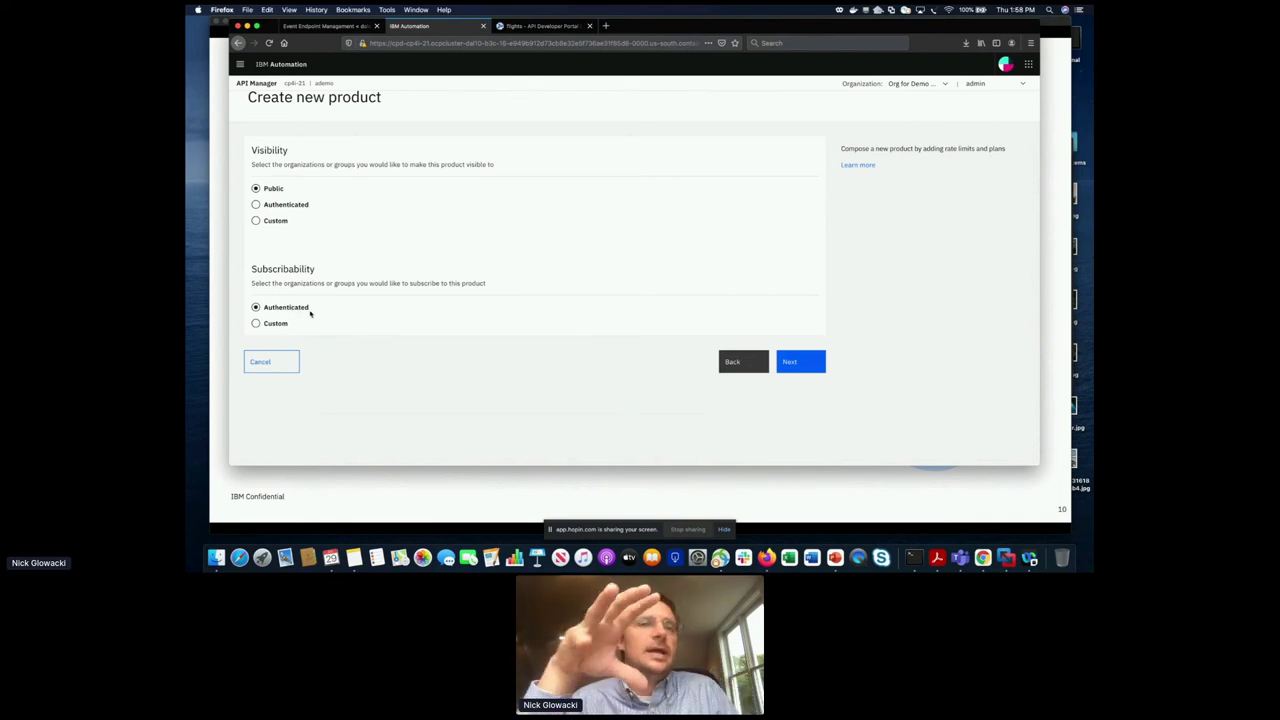
# - Switch to the PowerPoint slide show to review the Event Endpoint Management slide and return to the product form in Firefox
pyautogui.press('super+Tab')
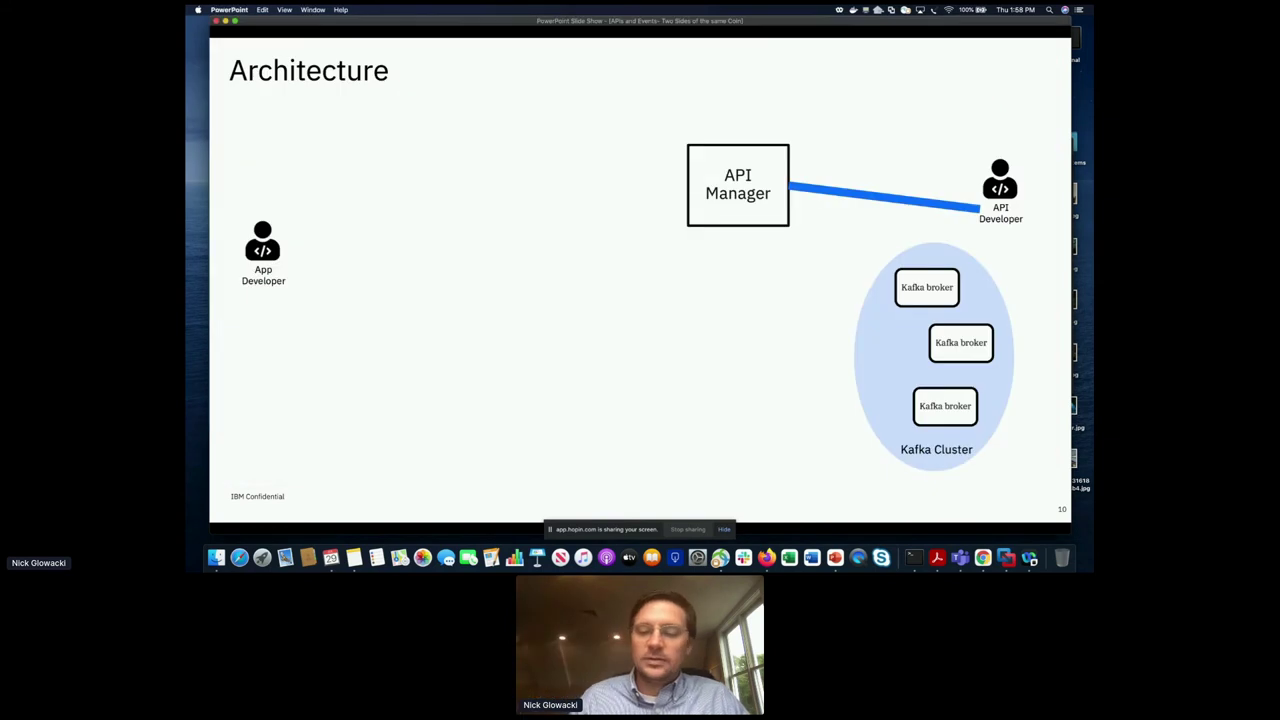
pyautogui.press('Right')
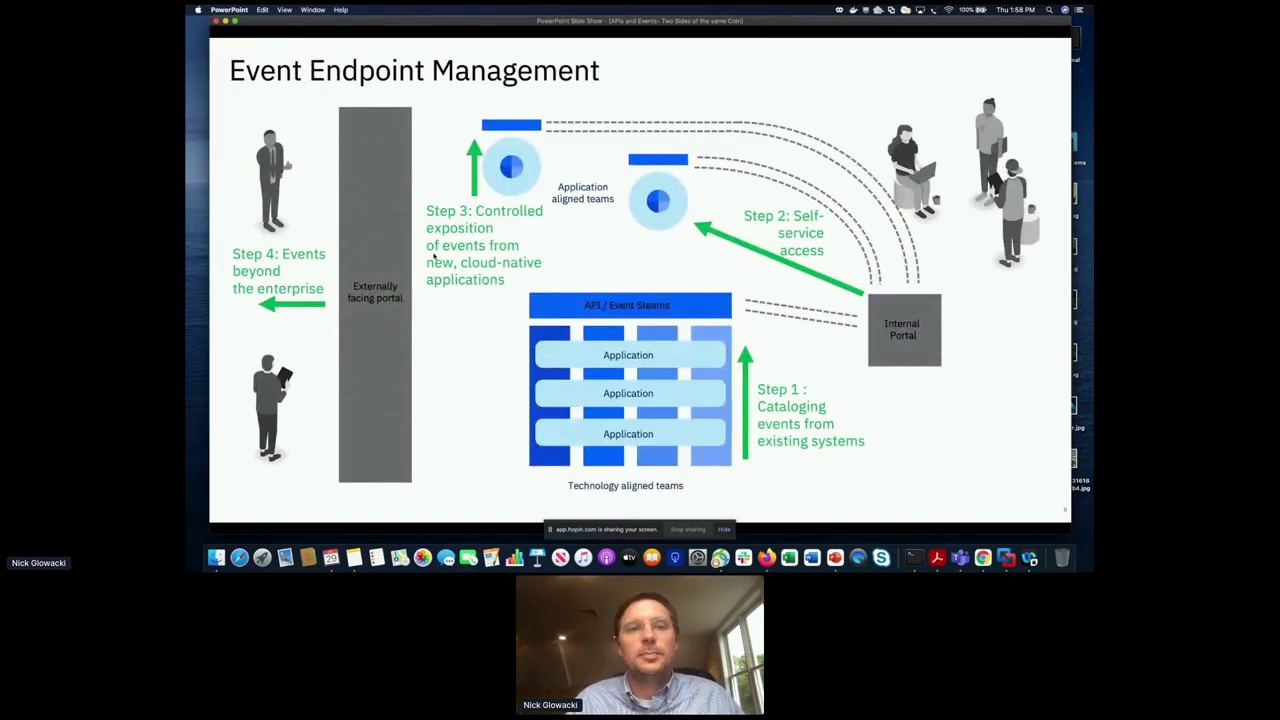
pyautogui.press('super+Tab')
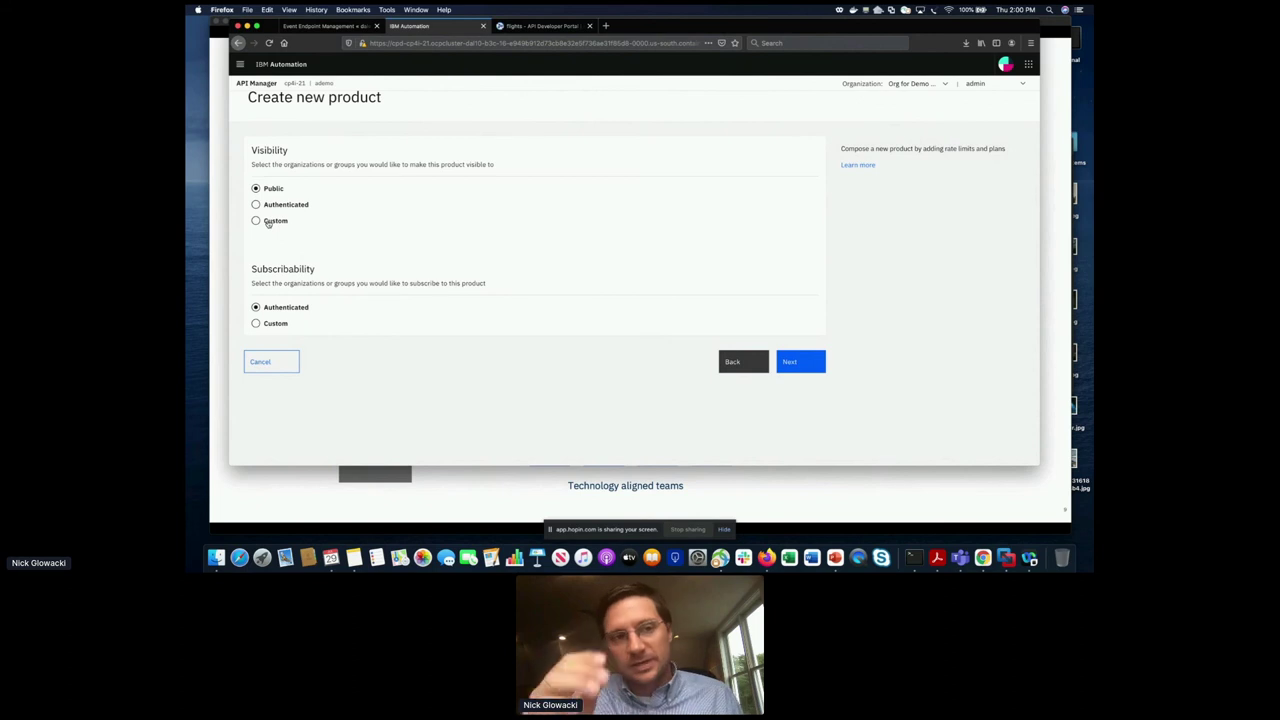
# - Finish creating the claims product and return to the Develop page
pyautogui.click(790, 361)
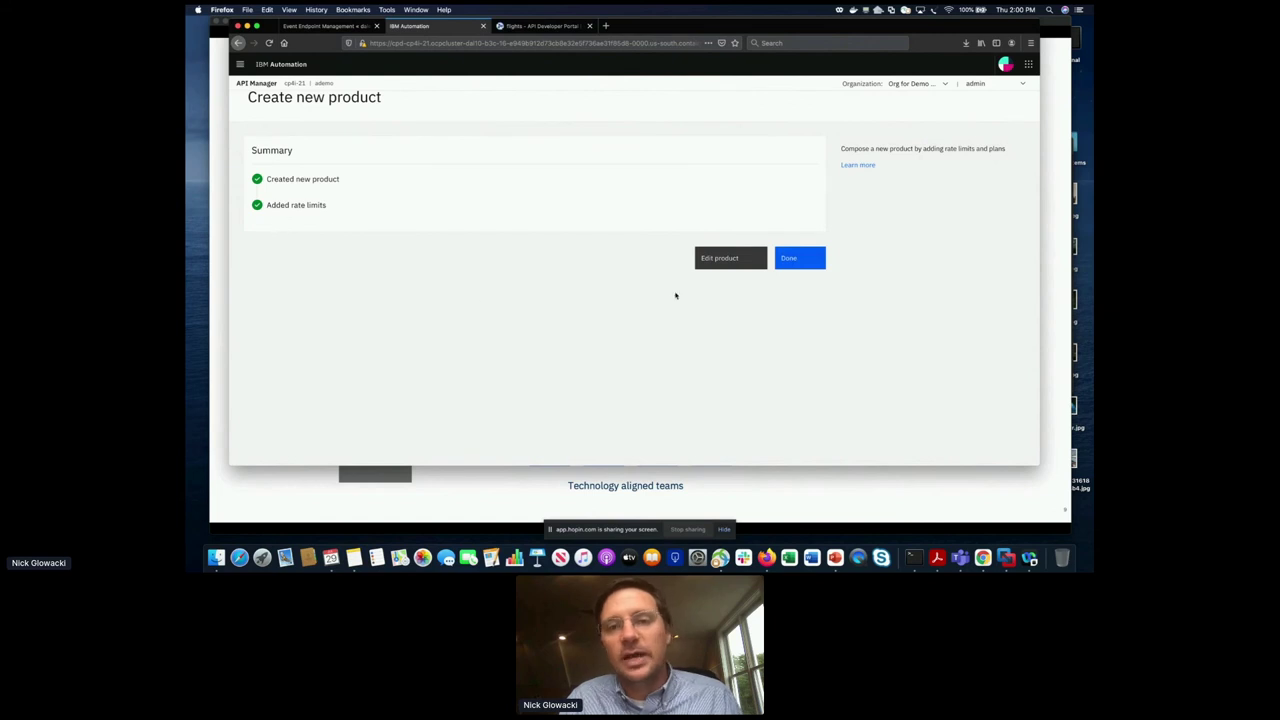
pyautogui.click(792, 259)
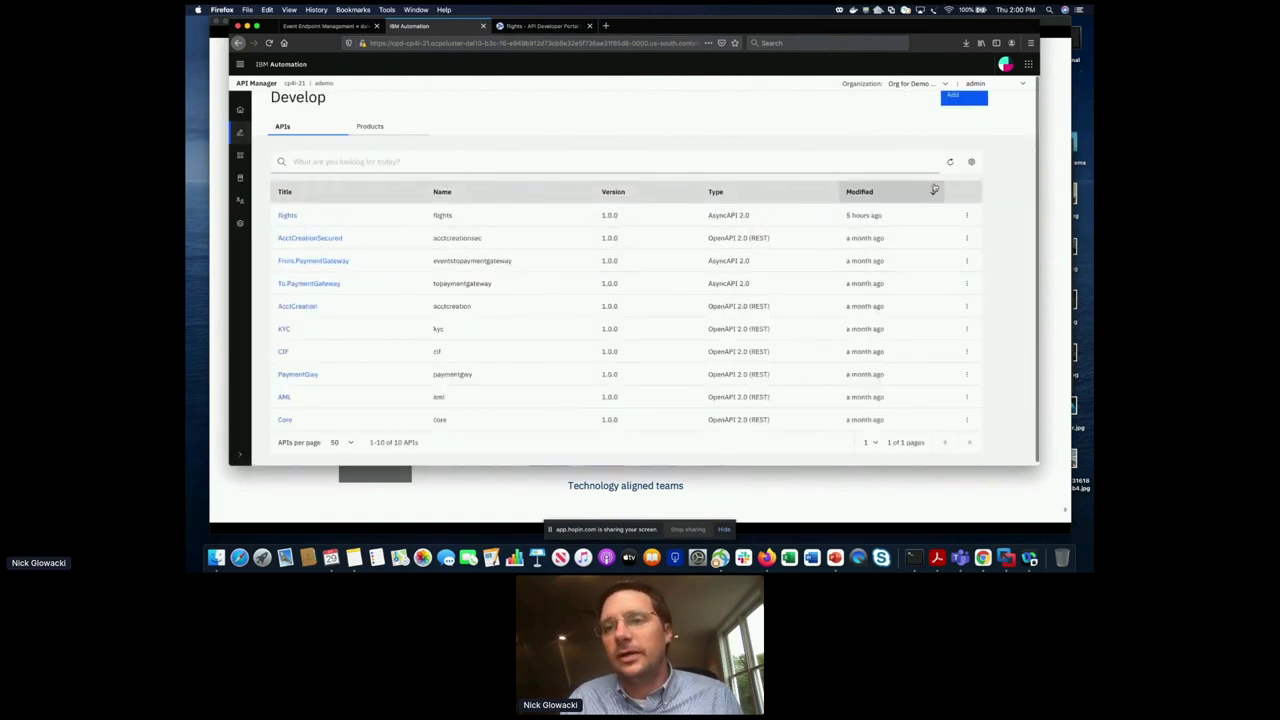
# - Start a new AsyncAPI from a Kafka topic and give it the title Claim Processing
pyautogui.scroll(1, 934, 190)
pyautogui.click(958, 118)
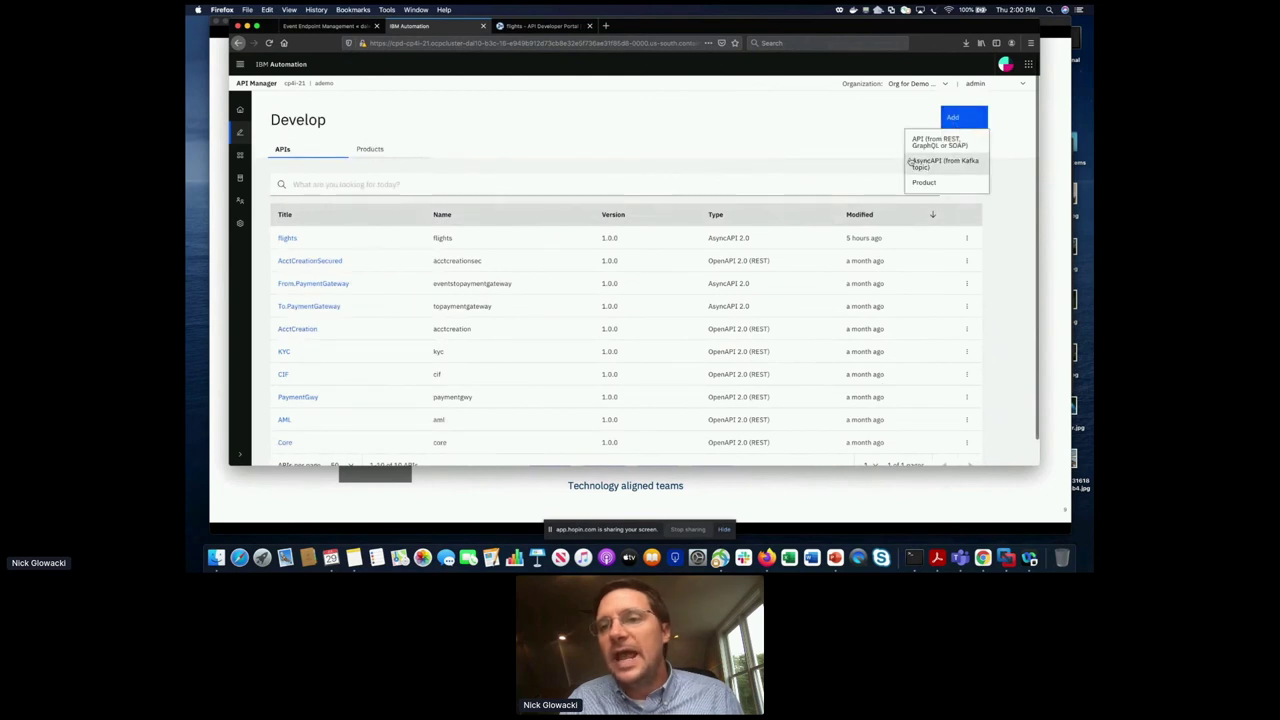
pyautogui.click(926, 168)
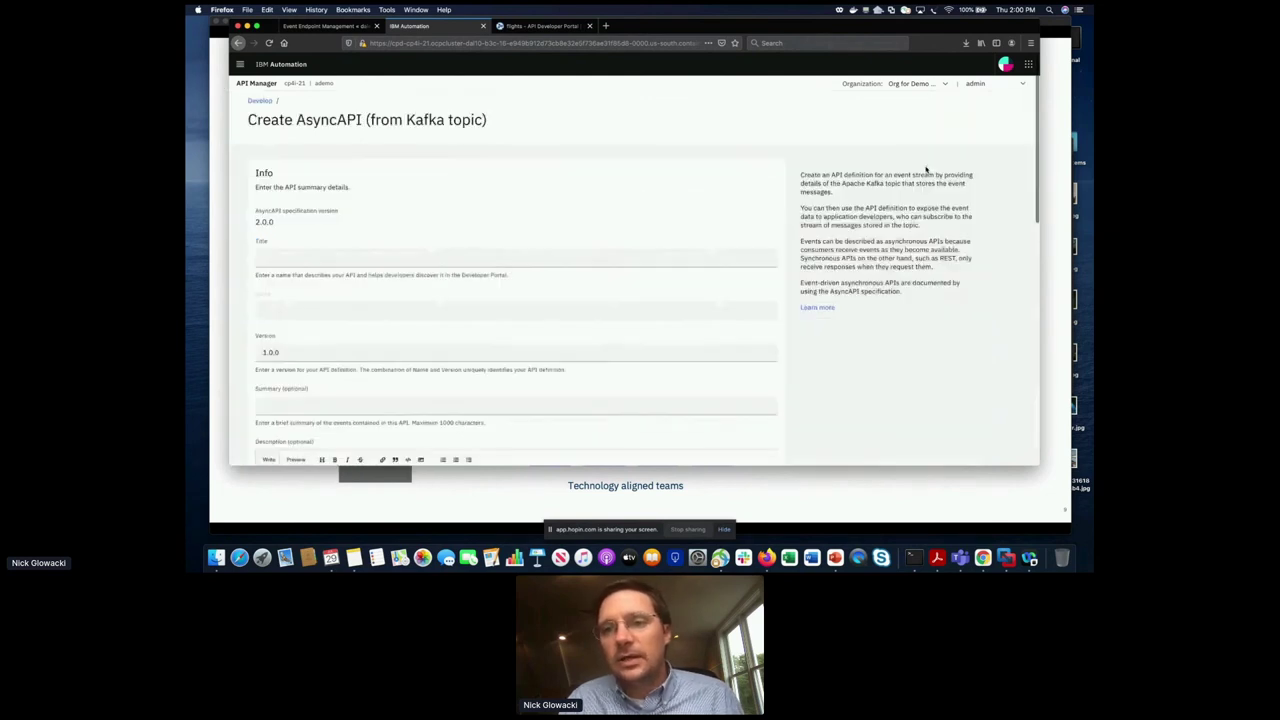
pyautogui.click(325, 252)
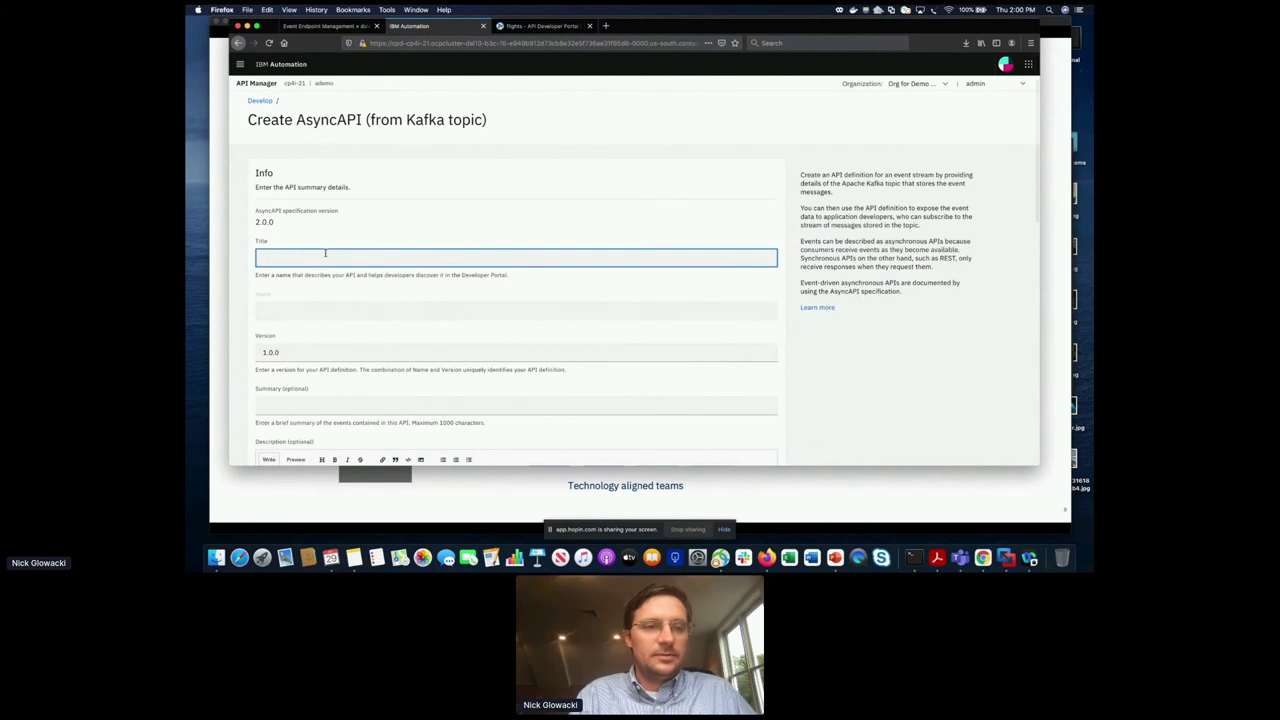
pyautogui.write('claim')
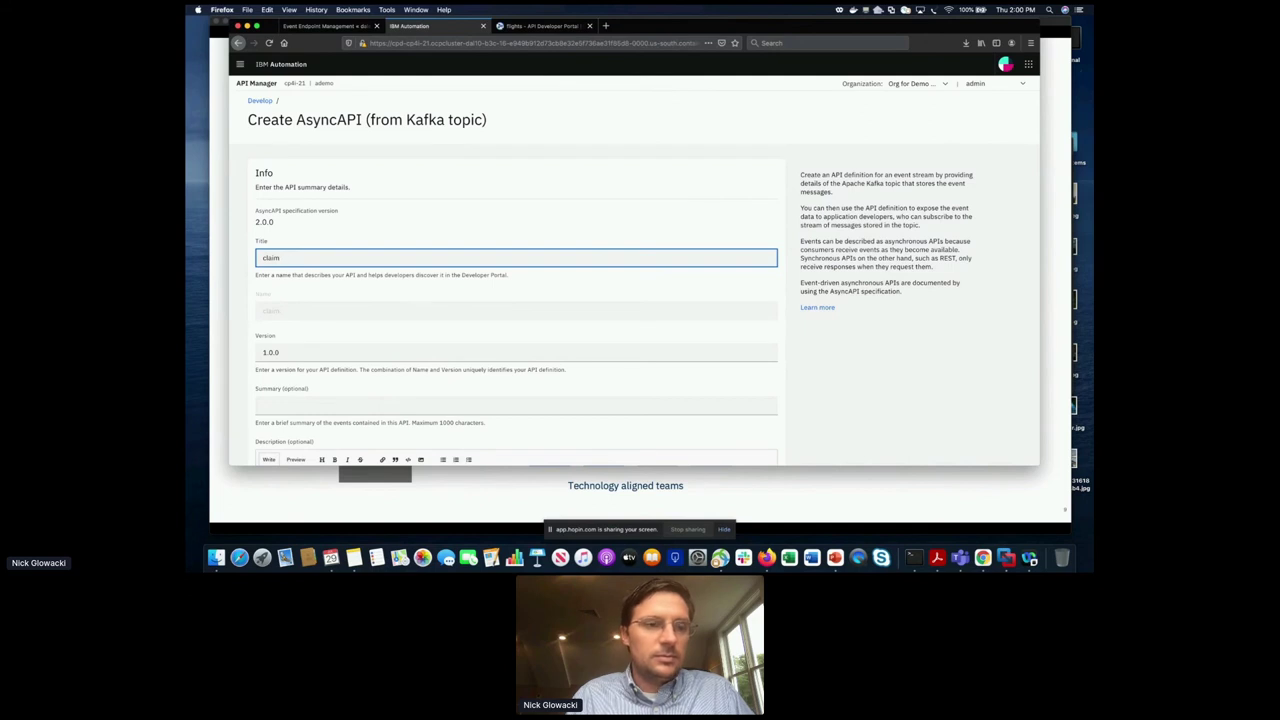
pyautogui.write('Processing')
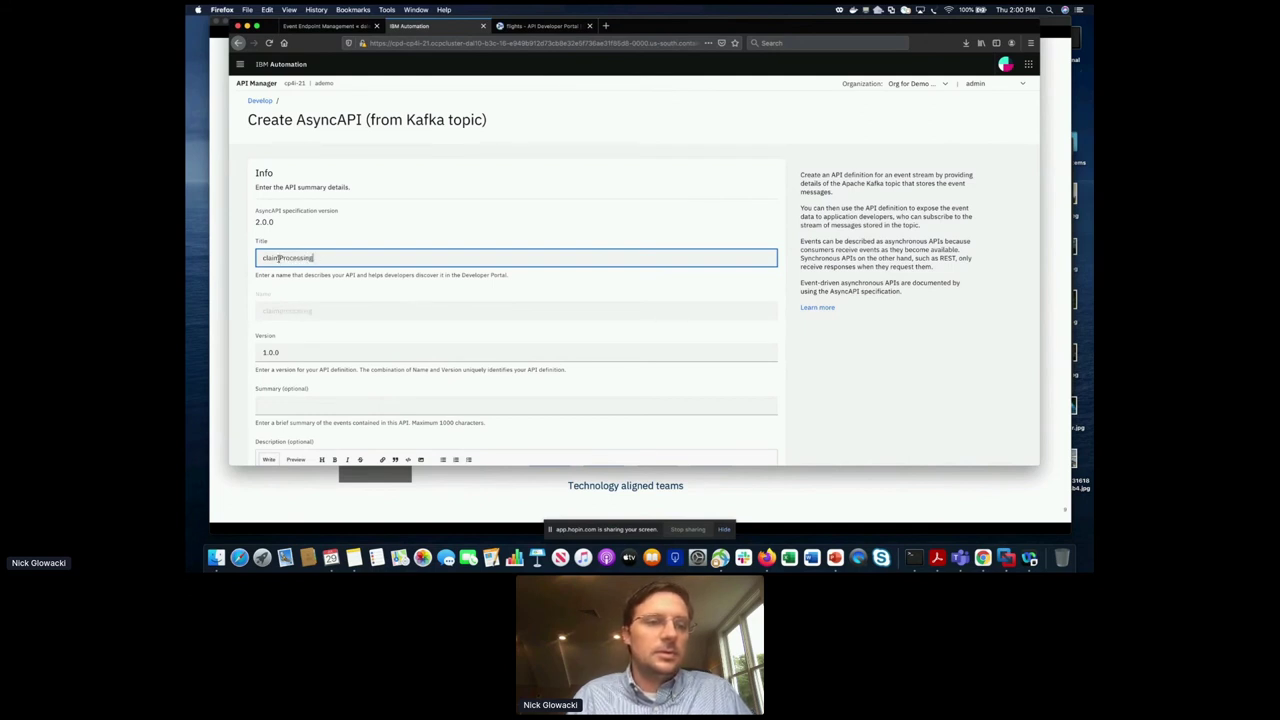
pyautogui.click(279, 258)
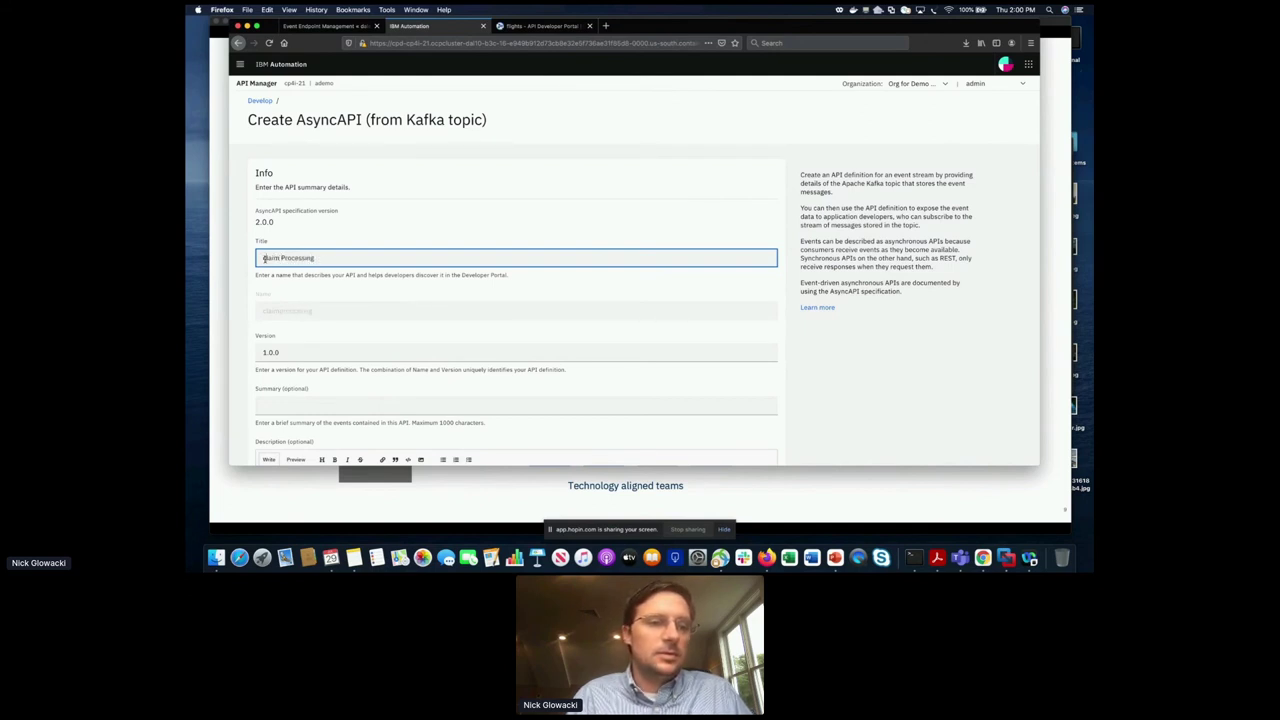
# - Set the Kafka cluster's bootstrap server to broker1.com:999, leaving cluster authentication off
pyautogui.scroll(-5, 337, 308)
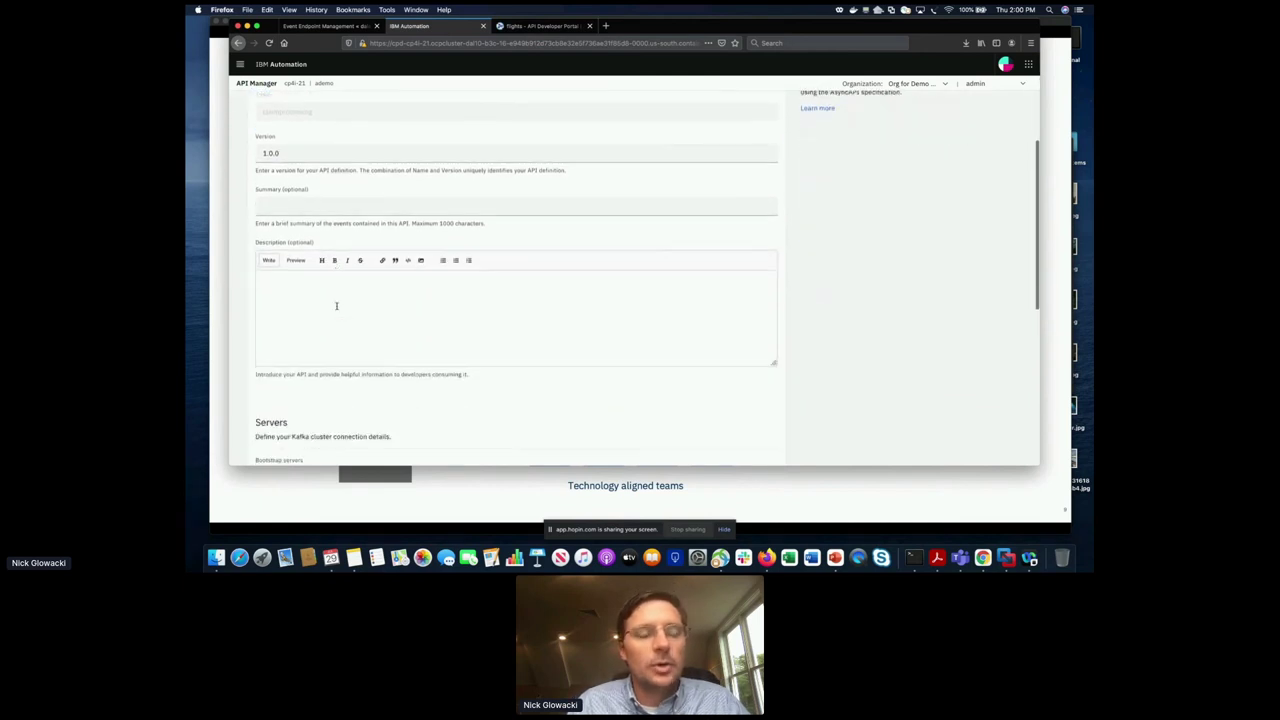
pyautogui.scroll(-4, 333, 268)
pyautogui.scroll(10, 333, 268)
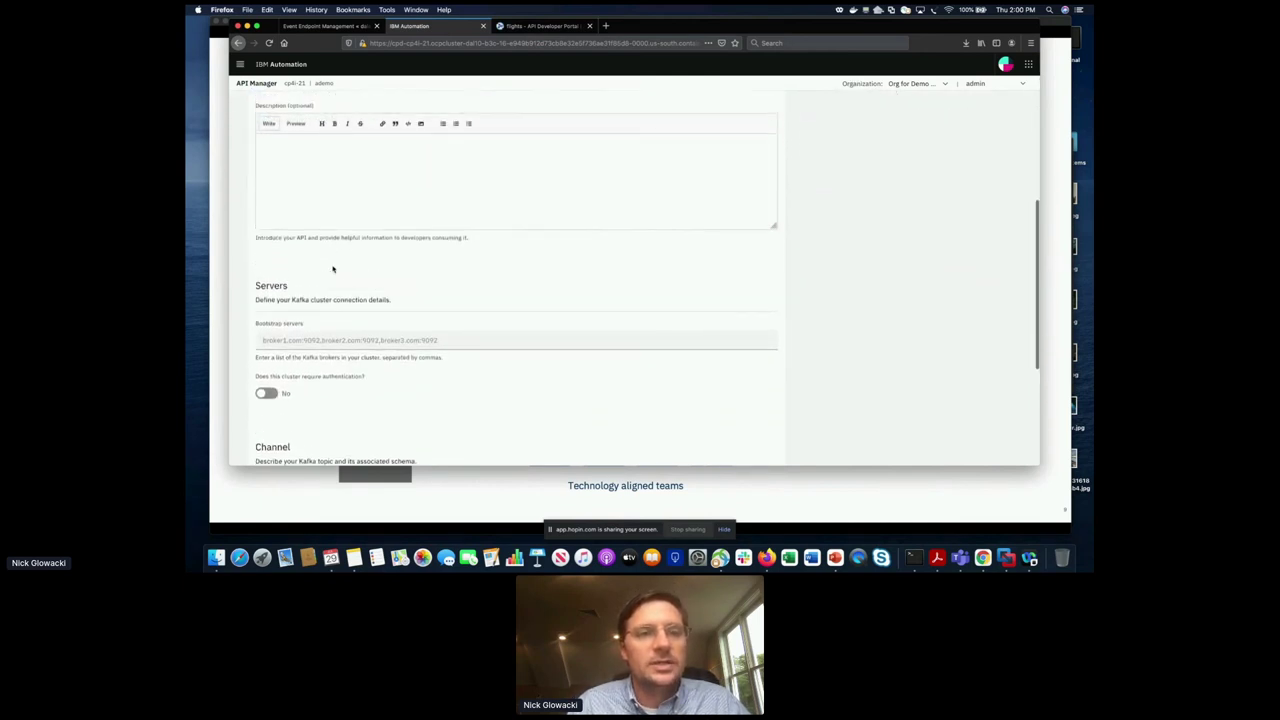
pyautogui.scroll(2, 333, 268)
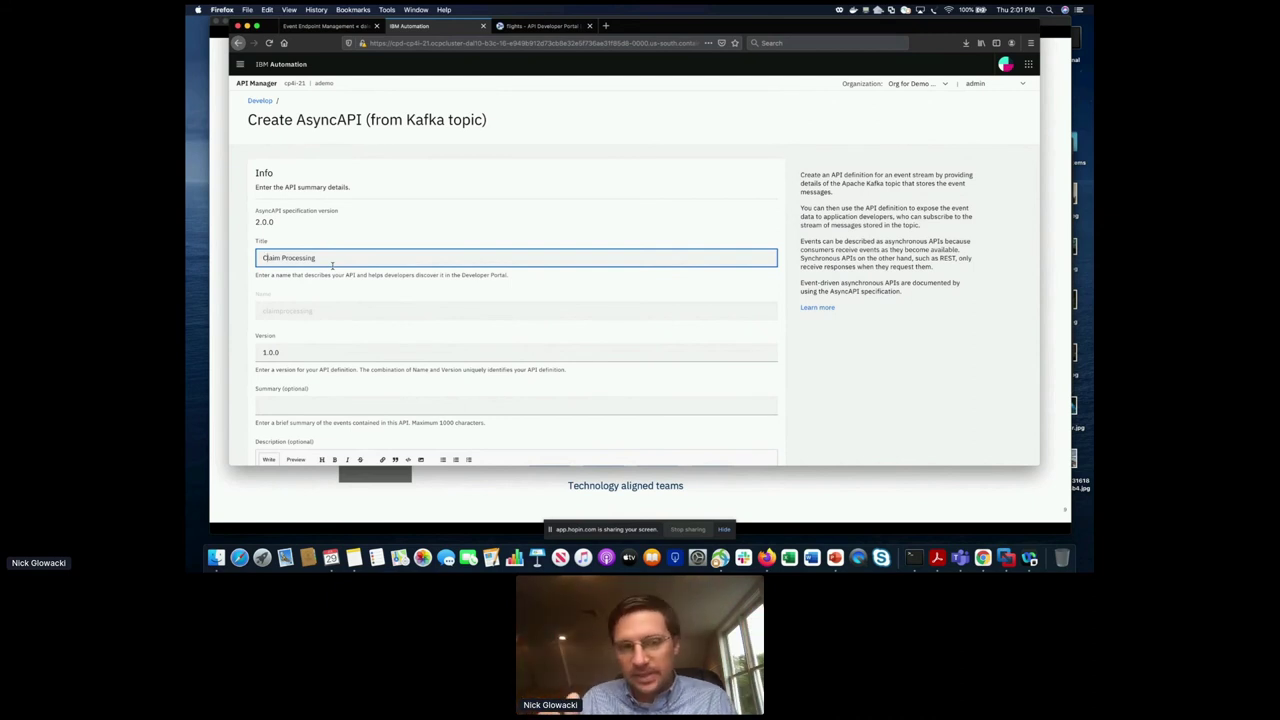
pyautogui.scroll(-5, 333, 265)
pyautogui.scroll(4, 333, 265)
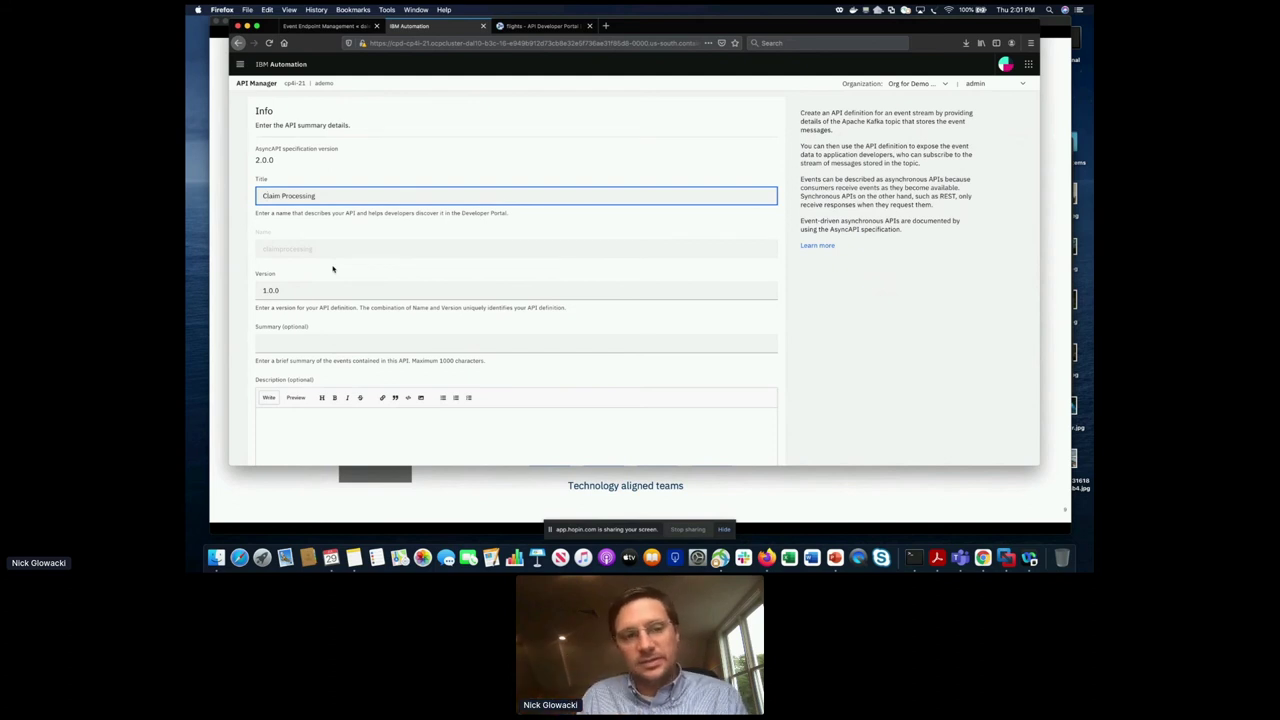
pyautogui.scroll(-5, 333, 268)
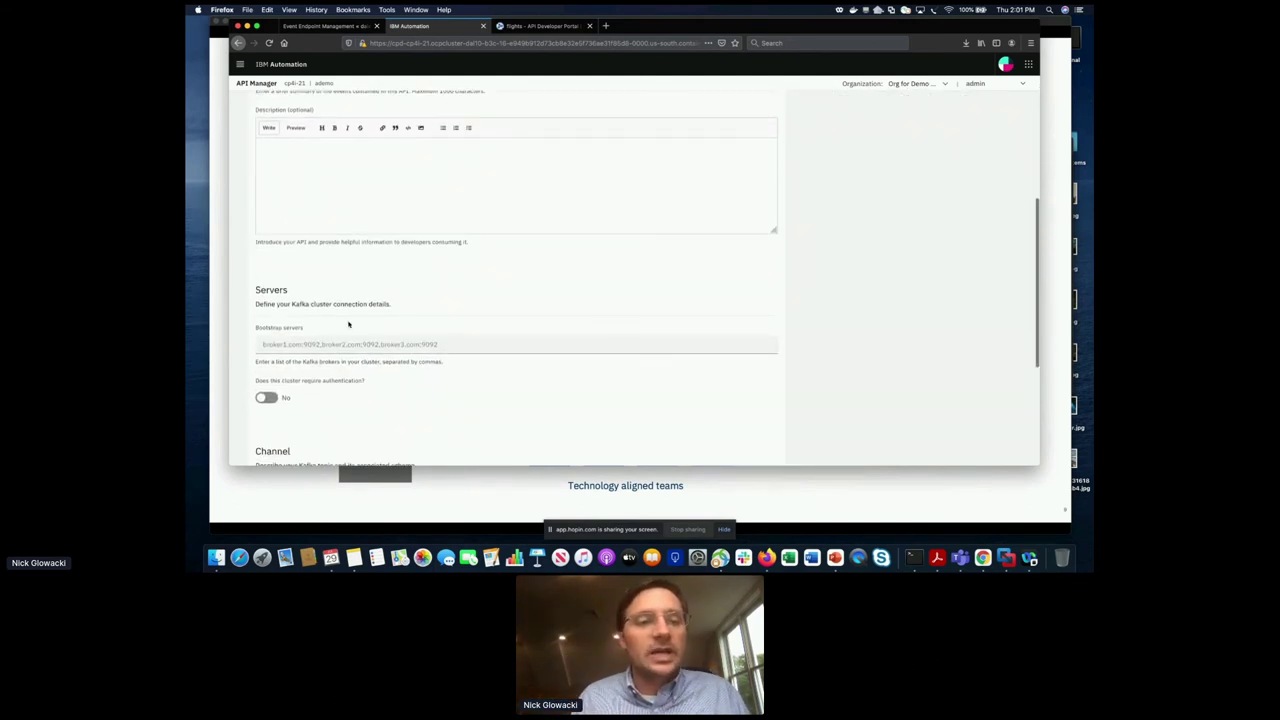
pyautogui.click(345, 344)
pyautogui.scroll(-1, 266, 347)
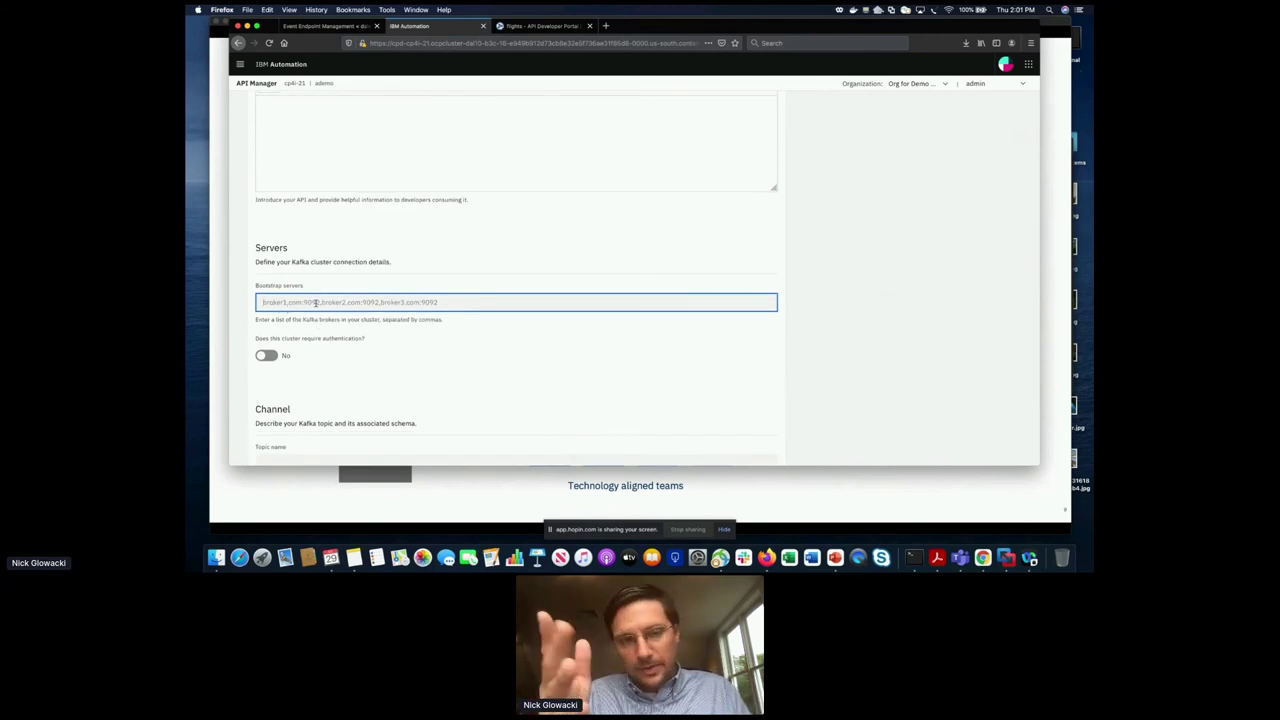
pyautogui.write('bro')
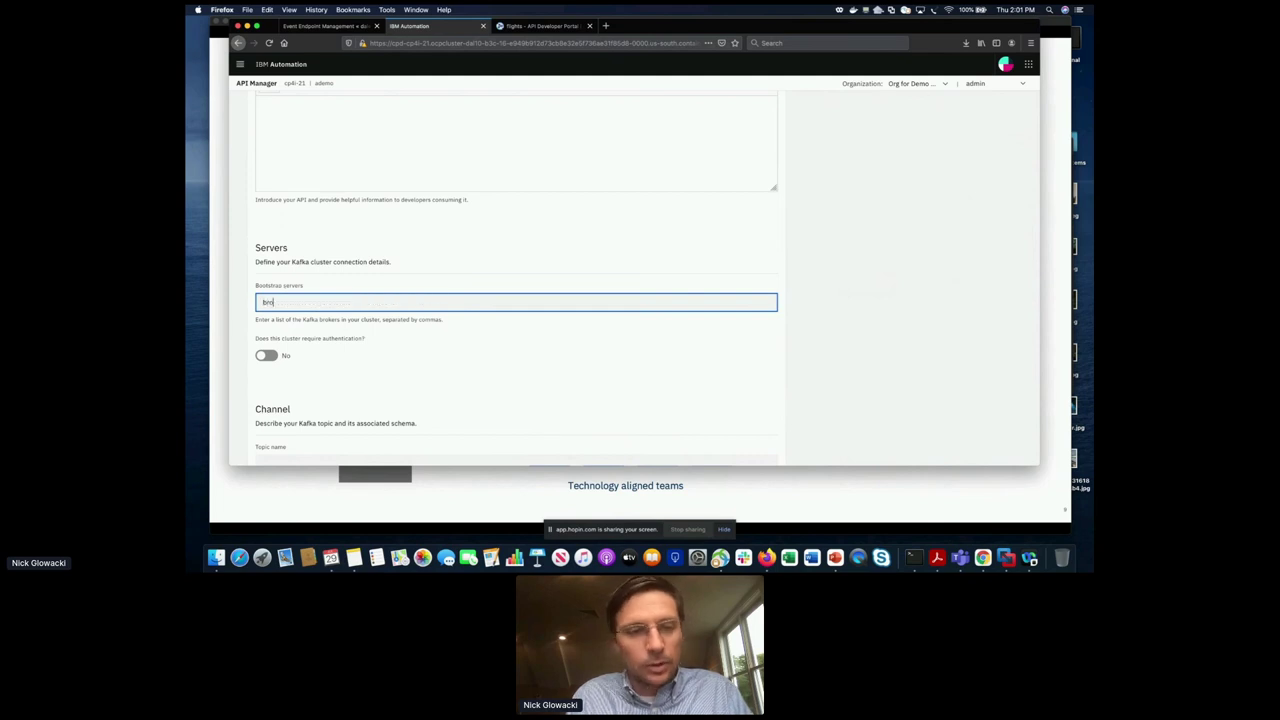
pyautogui.write('ker1.com:999')
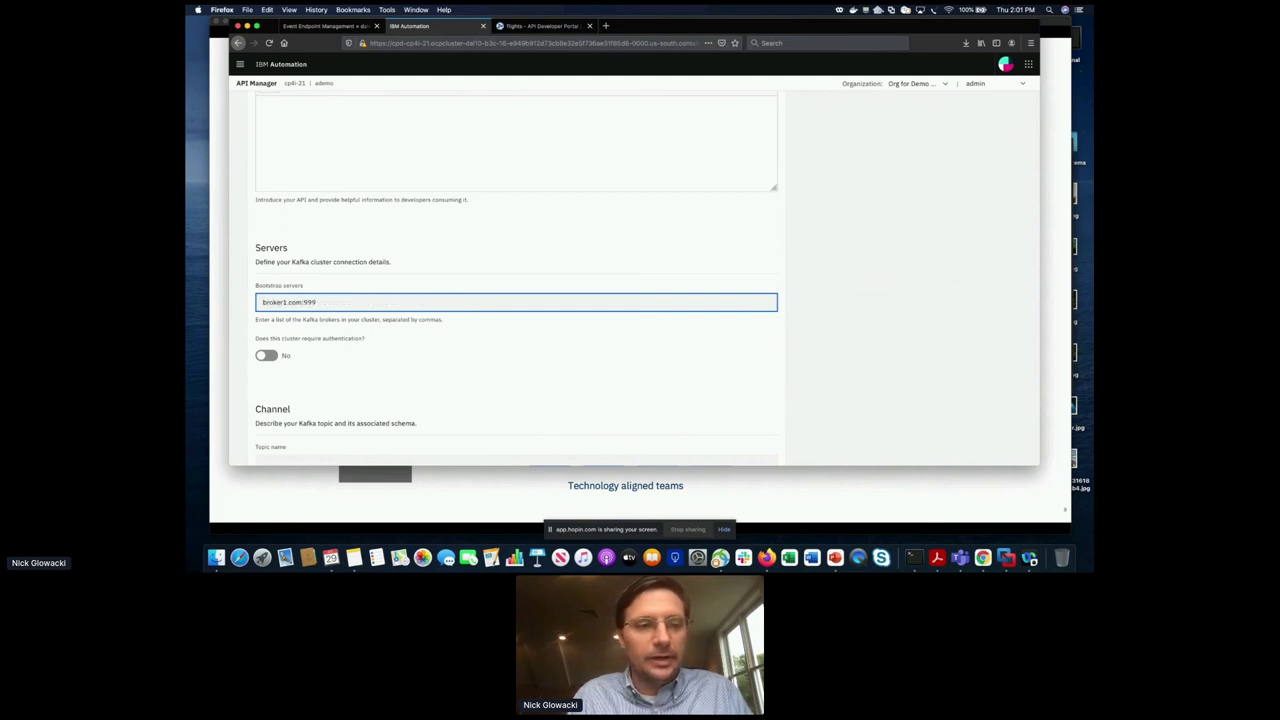
pyautogui.scroll(-2, 323, 366)
pyautogui.scroll(-2, 323, 366)
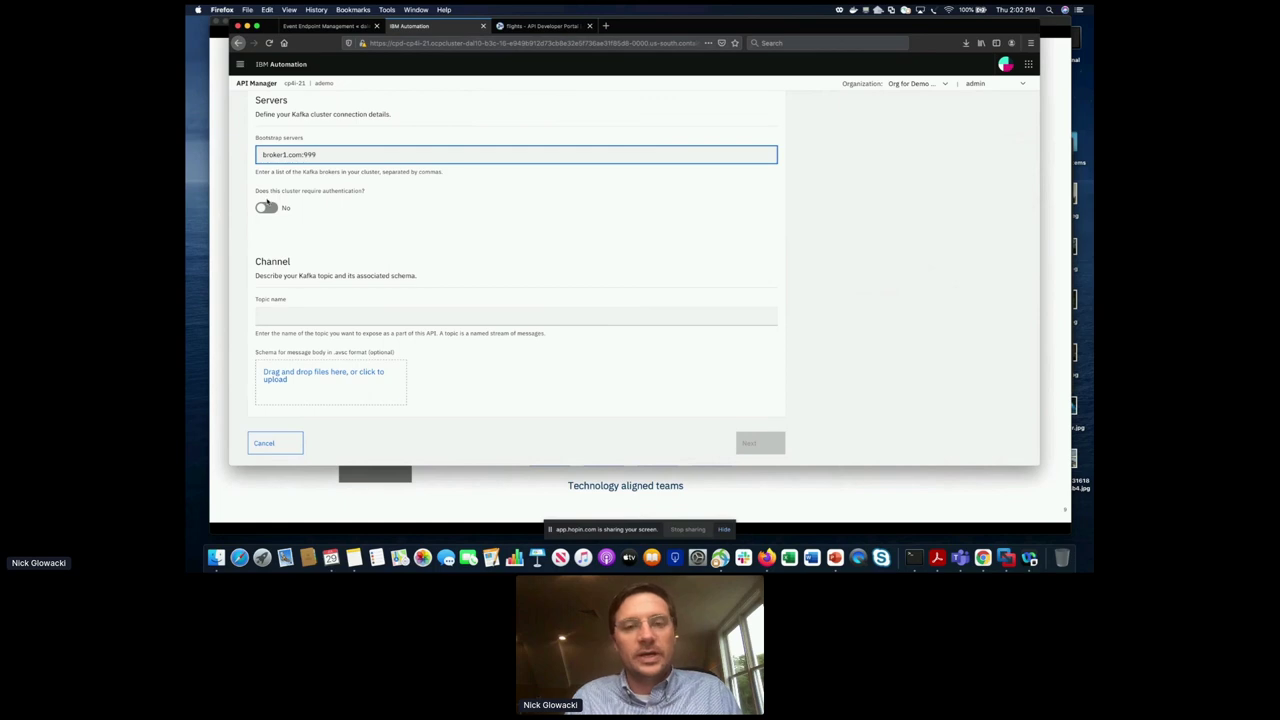
# - Switch to PowerPoint to review the slide on boundaries making complex environments manageable, and return to the AsyncAPI form in Firefox
pyautogui.press('super+Tab')
pyautogui.press('Right')
pyautogui.press('Right')
pyautogui.press('Left')
pyautogui.press('Left')
pyautogui.press('Left')
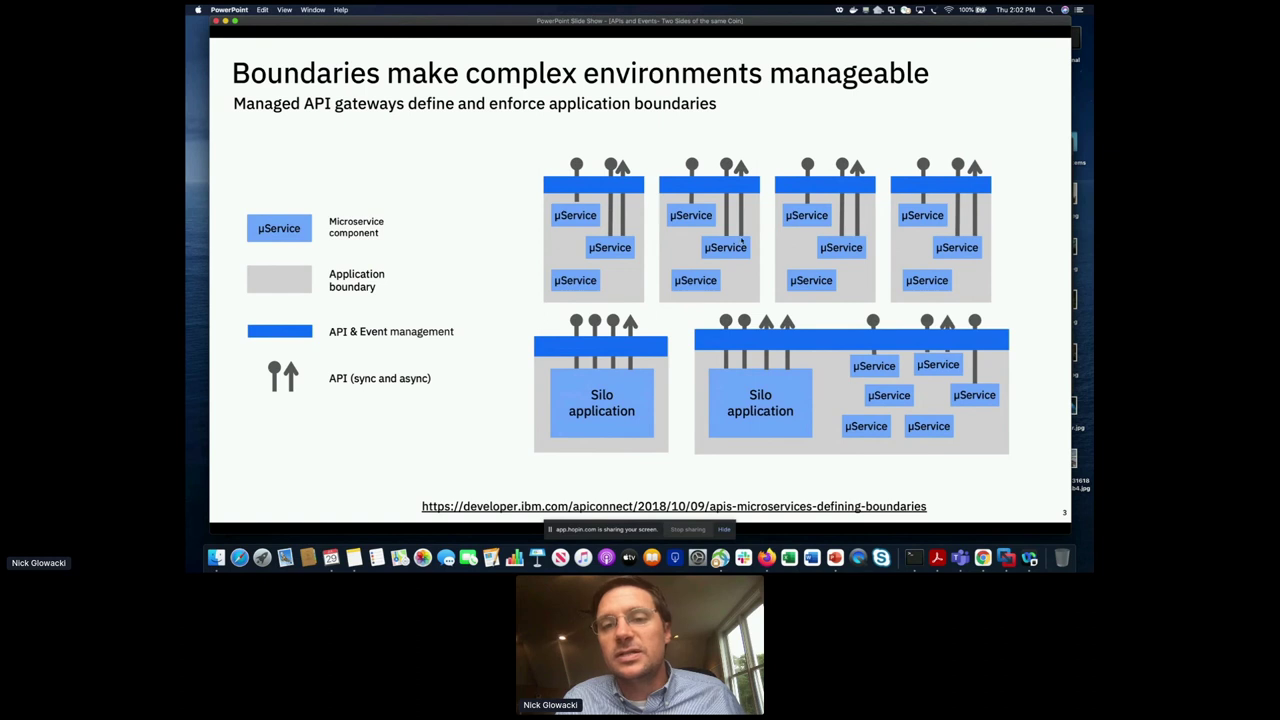
pyautogui.press('super+Tab')
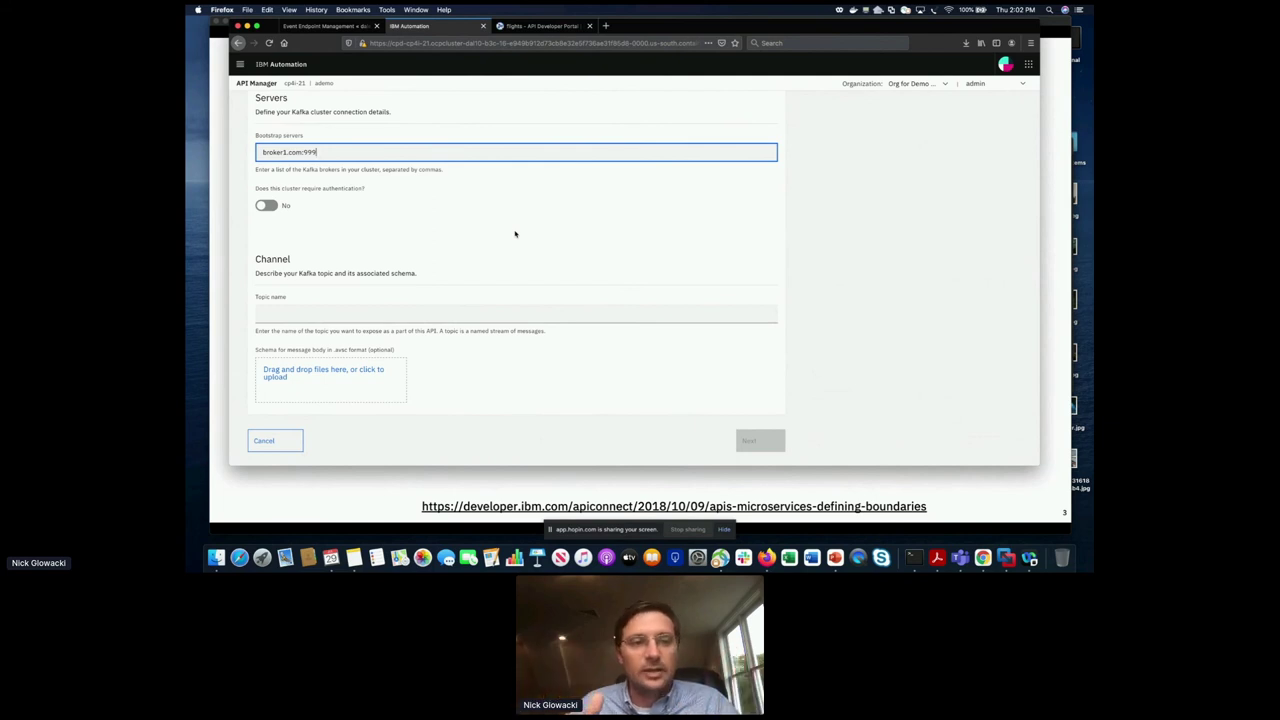
# - Set the channel's topic name to Claims.processing
pyautogui.click(445, 313)
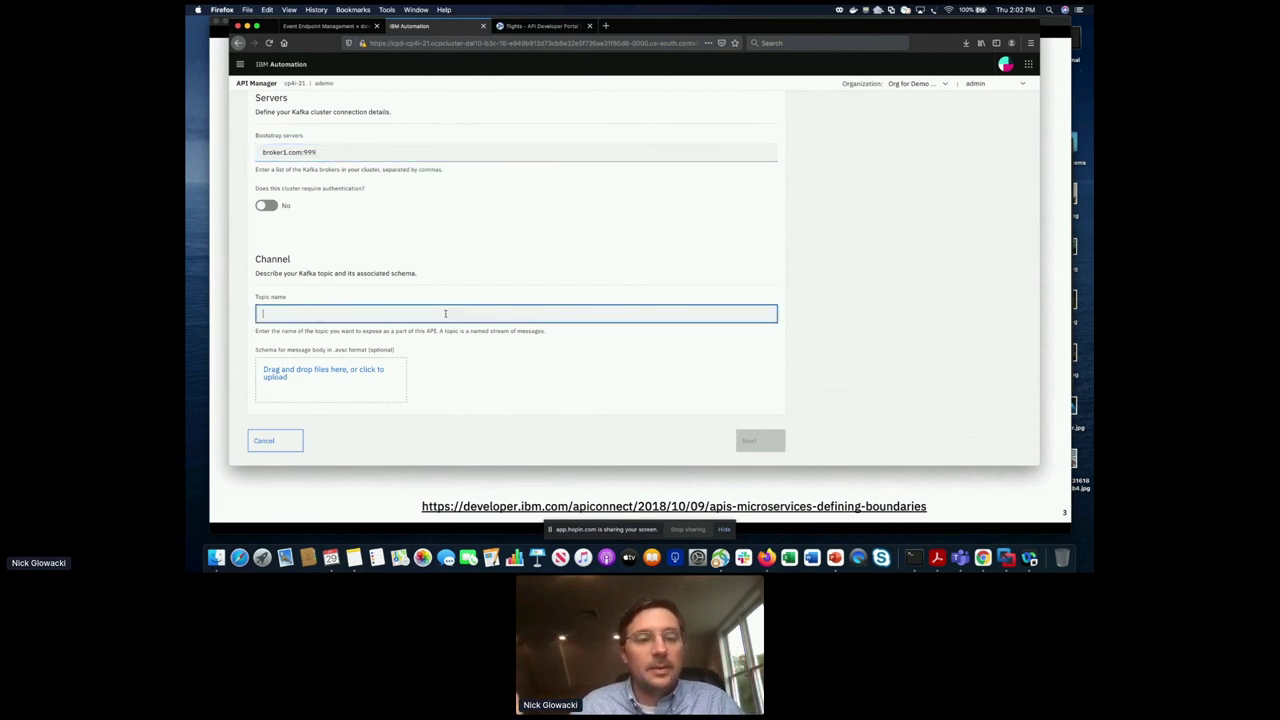
pyautogui.write('Claims.pre')
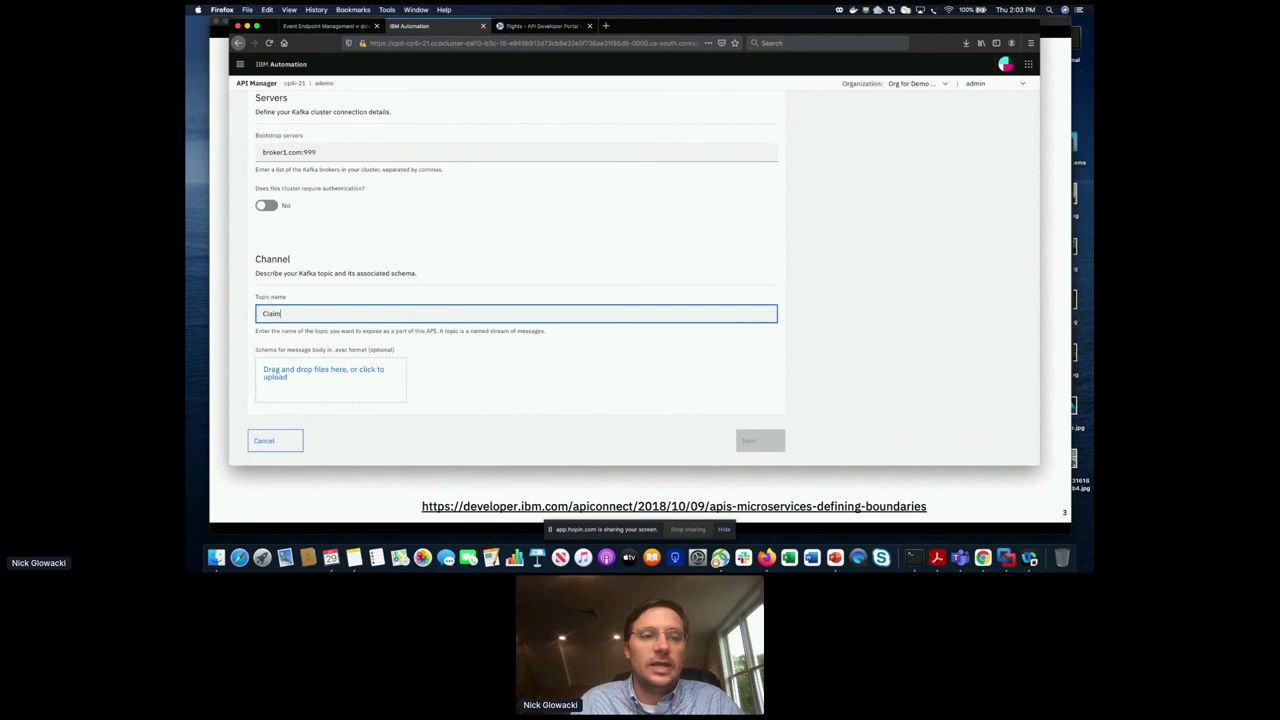
pyautogui.press('BackSpace')
pyautogui.write('of')
pyautogui.press('BackSpace')
pyautogui.press('BackSpace')
pyautogui.press('BackSpace')
pyautogui.write('processing')
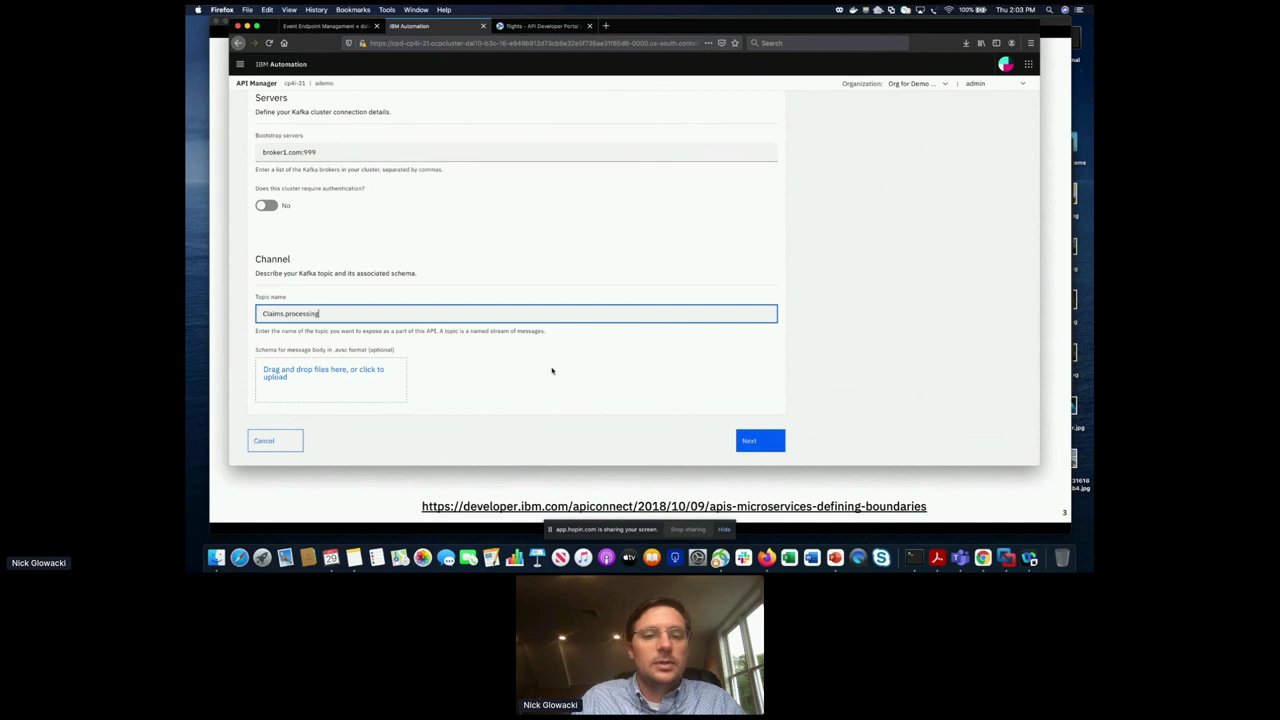
# - Generate the Claim Processing AsyncAPI without a message schema and open it for editing
pyautogui.click(756, 440)
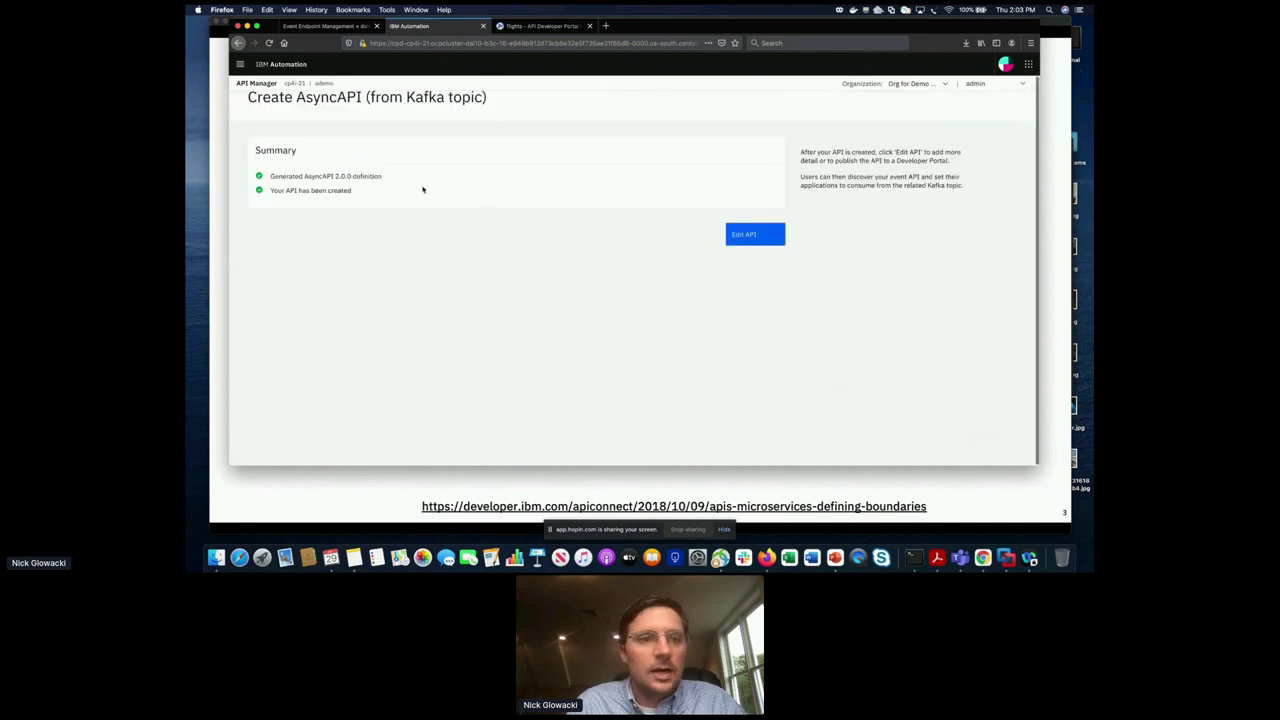
pyautogui.click(727, 233)
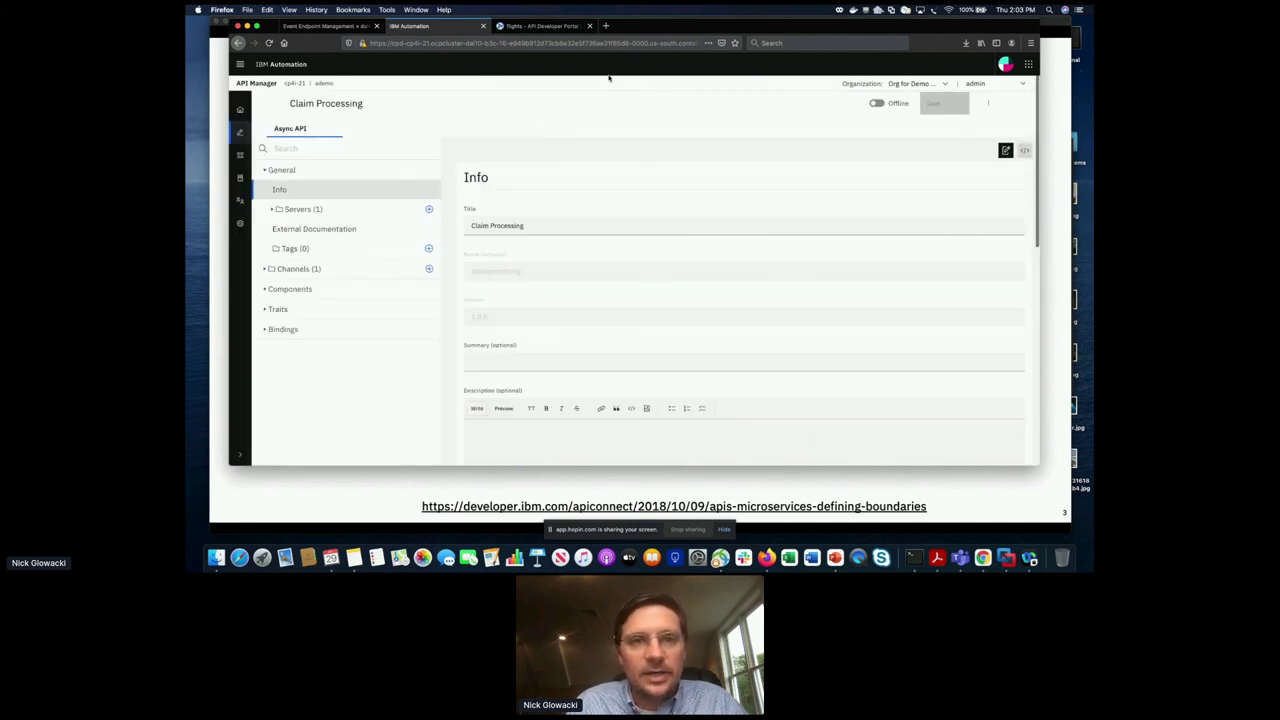
# - Examine the message definition of the subscribe operation under the Claims.processing channel, including its optional and correlation ID fields
pyautogui.click(298, 268)
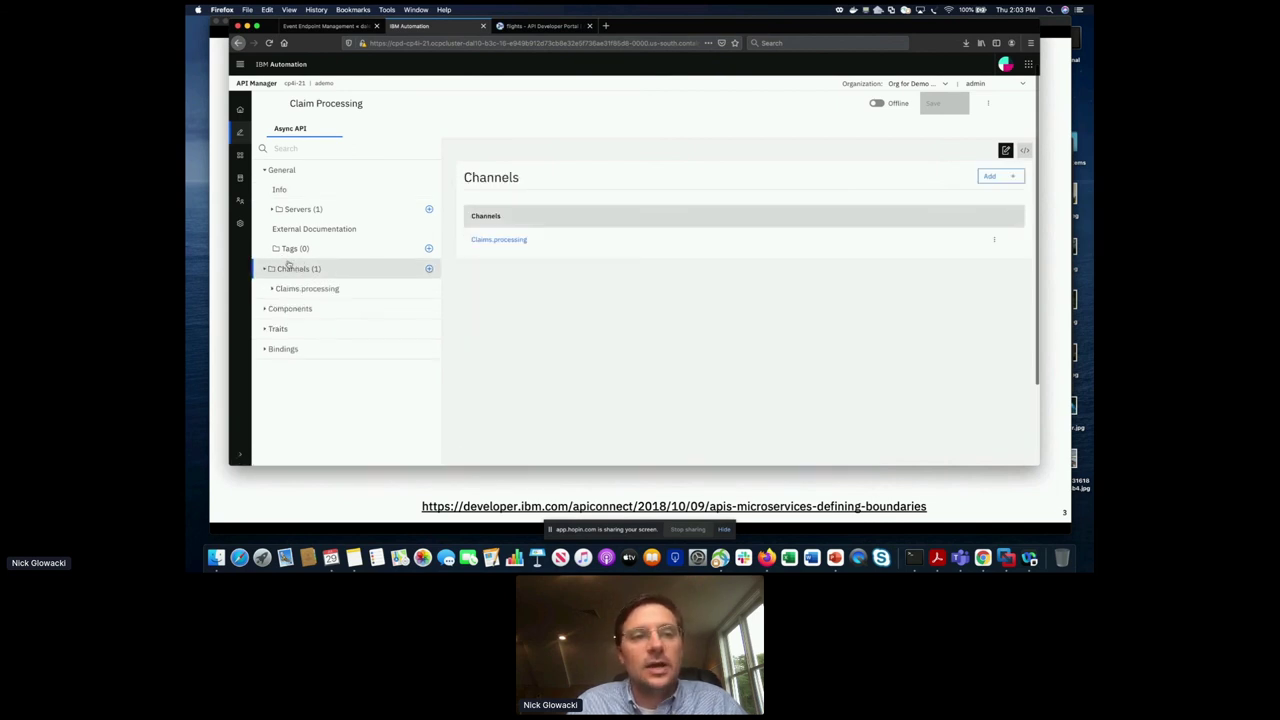
pyautogui.click(272, 288)
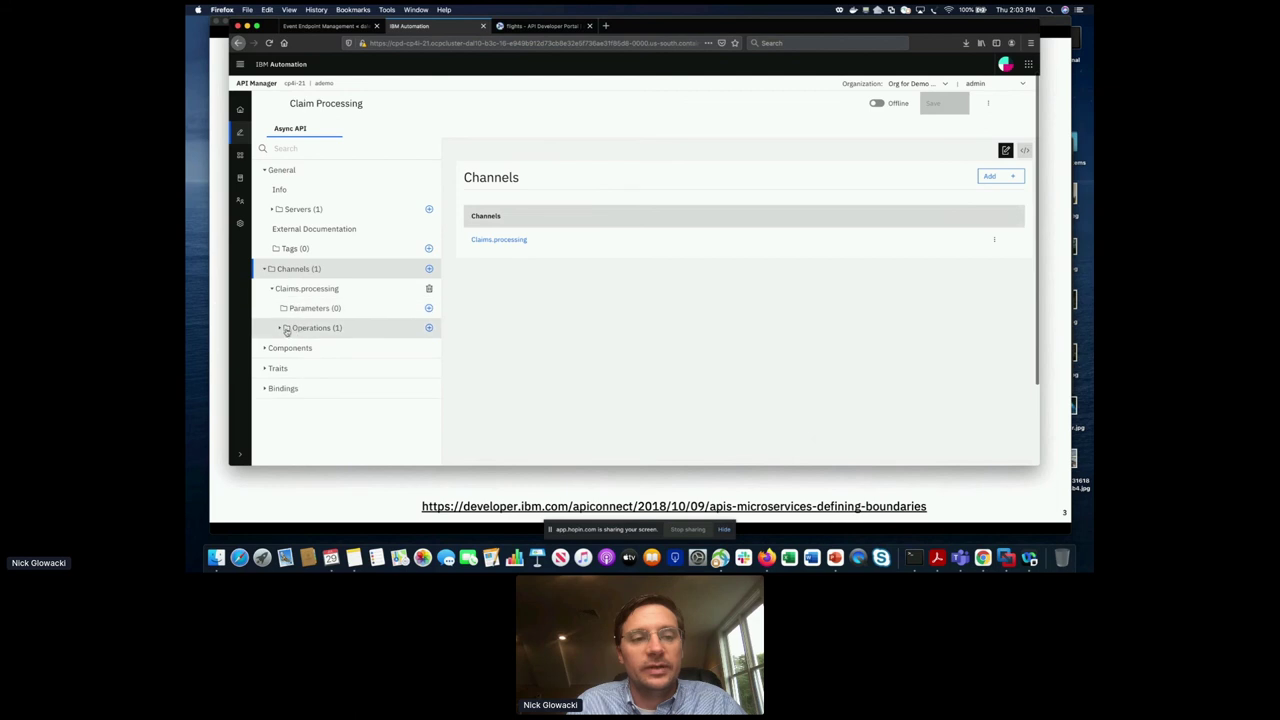
pyautogui.click(301, 331)
pyautogui.click(300, 347)
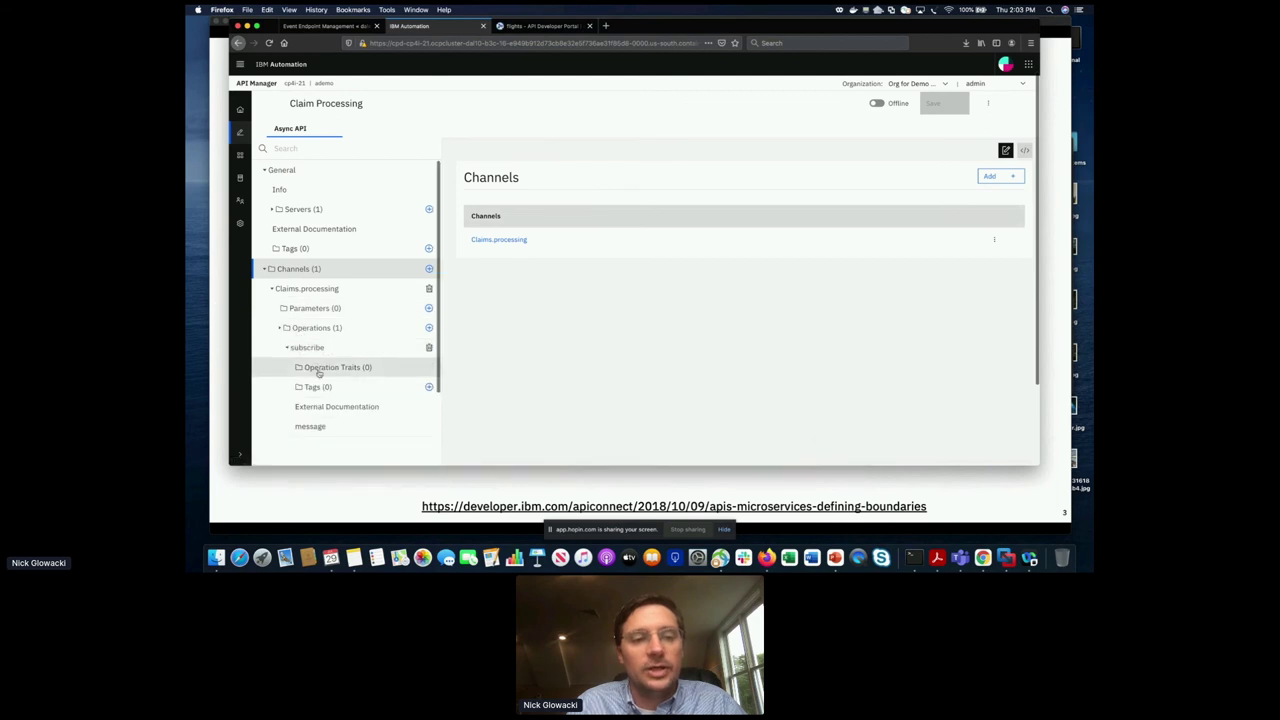
pyautogui.click(310, 426)
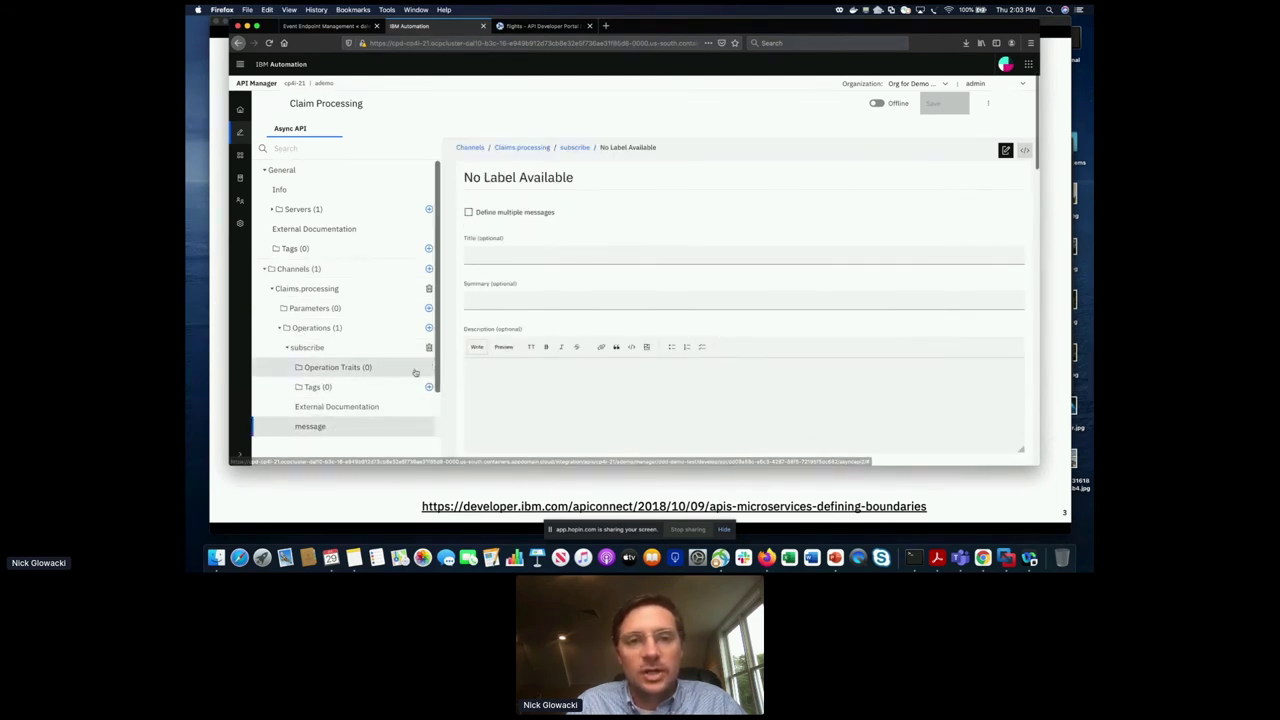
pyautogui.scroll(-2, 415, 372)
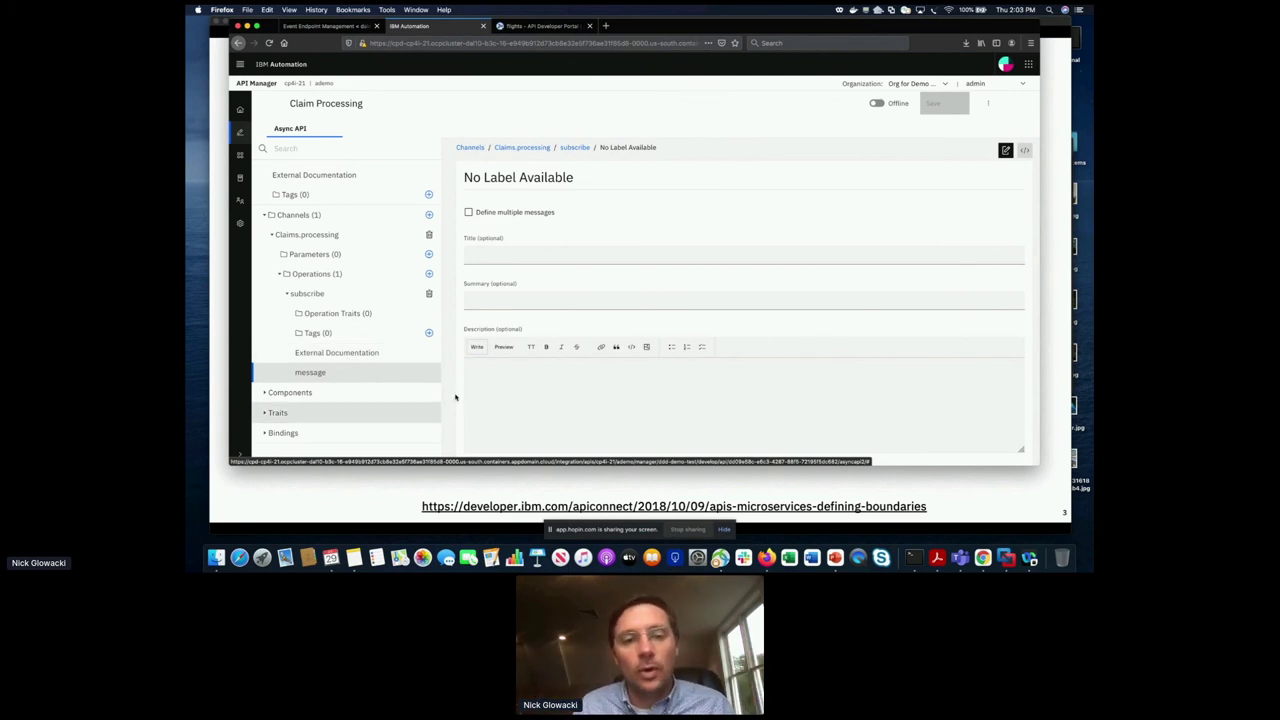
pyautogui.scroll(-15, 520, 352)
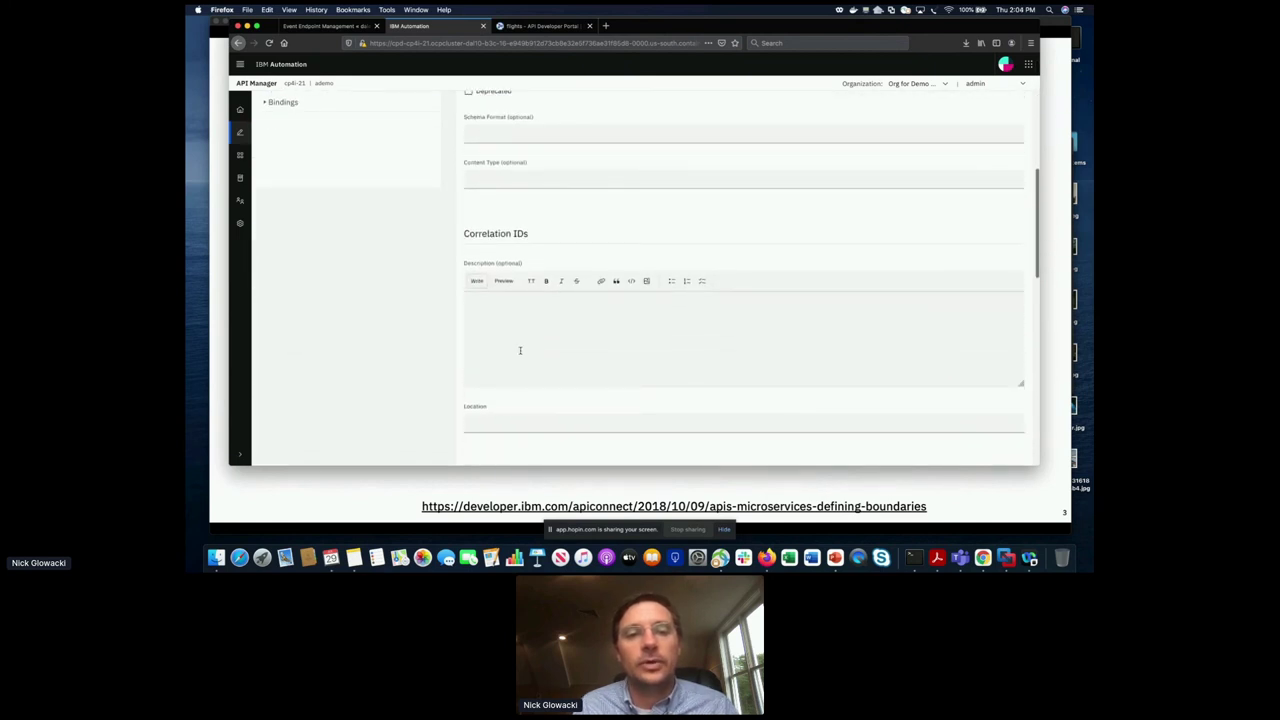
pyautogui.scroll(15, 520, 350)
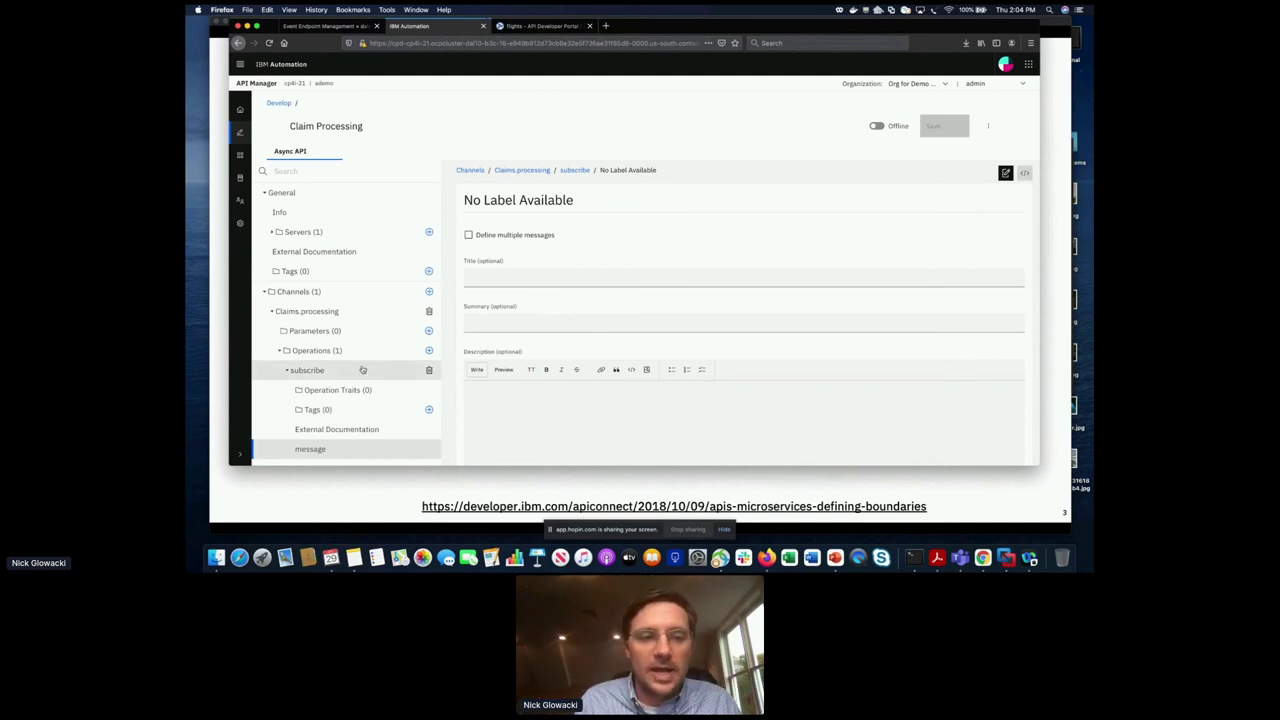
pyautogui.scroll(-5, 359, 366)
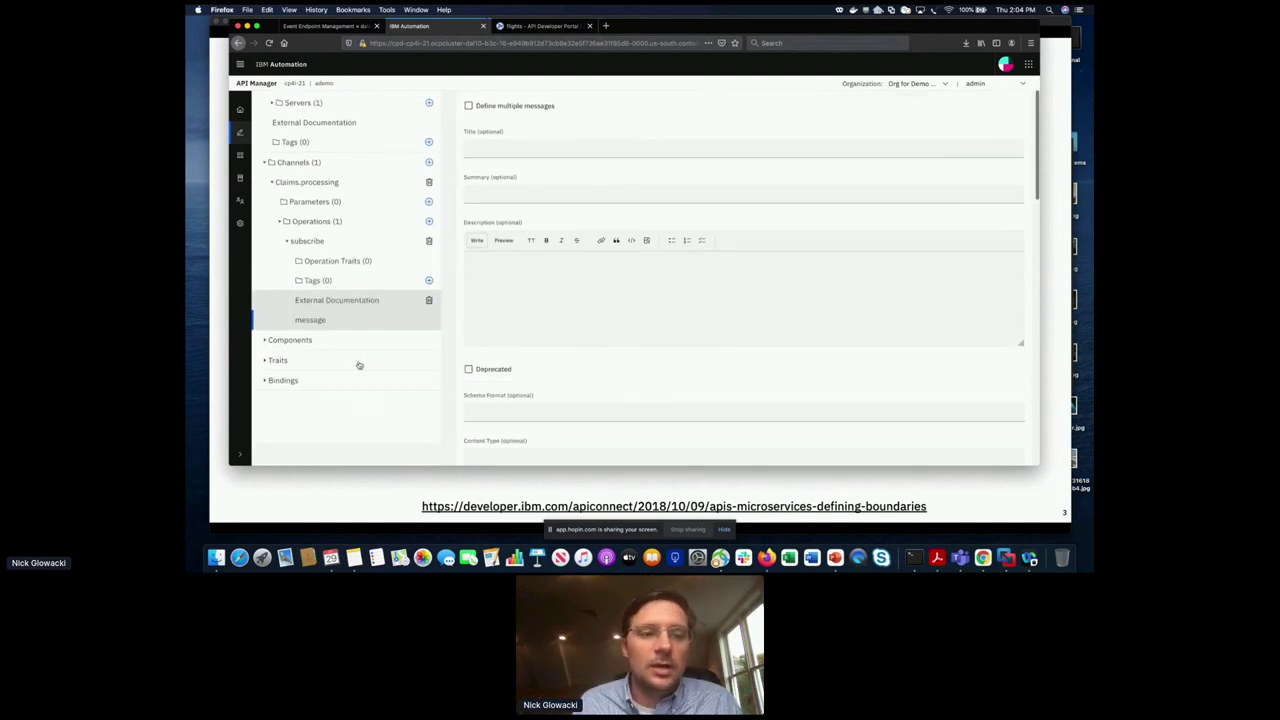
pyautogui.scroll(5, 337, 289)
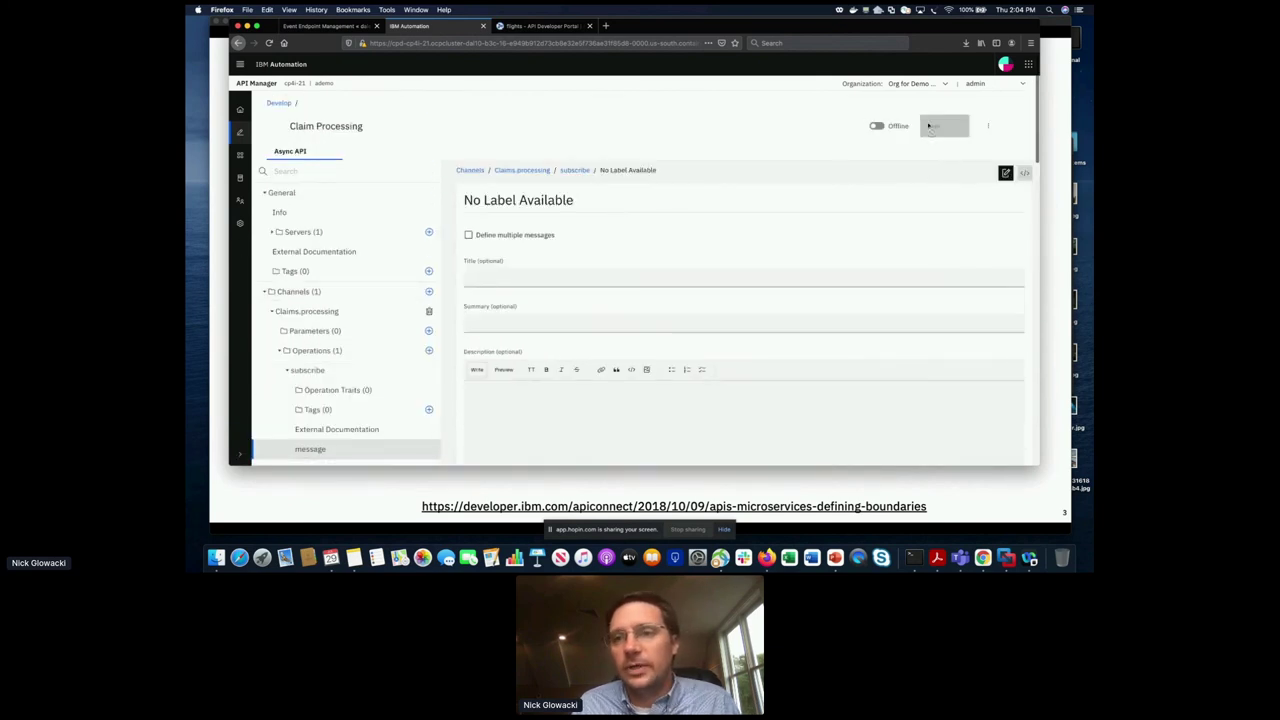
# - Return to the Develop overview and add the Claim Processing API to the claims product, saving the selection
pyautogui.click(280, 104)
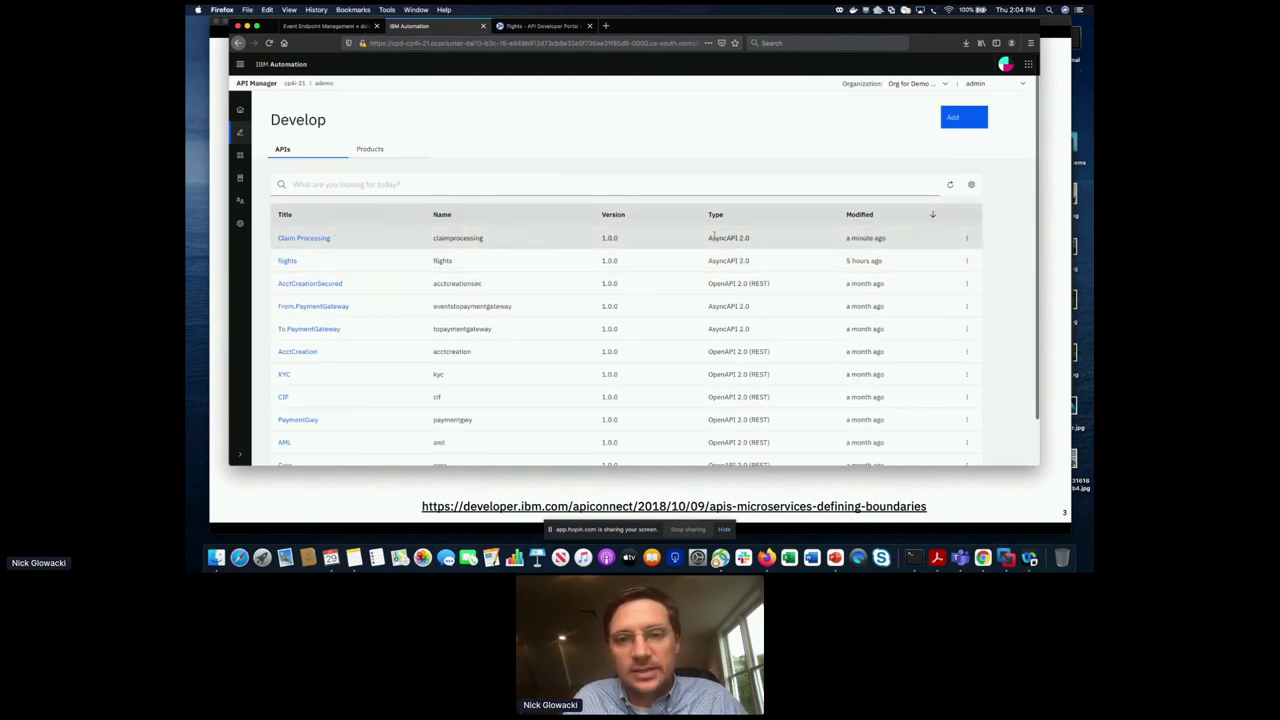
pyautogui.doubleClick(724, 239)
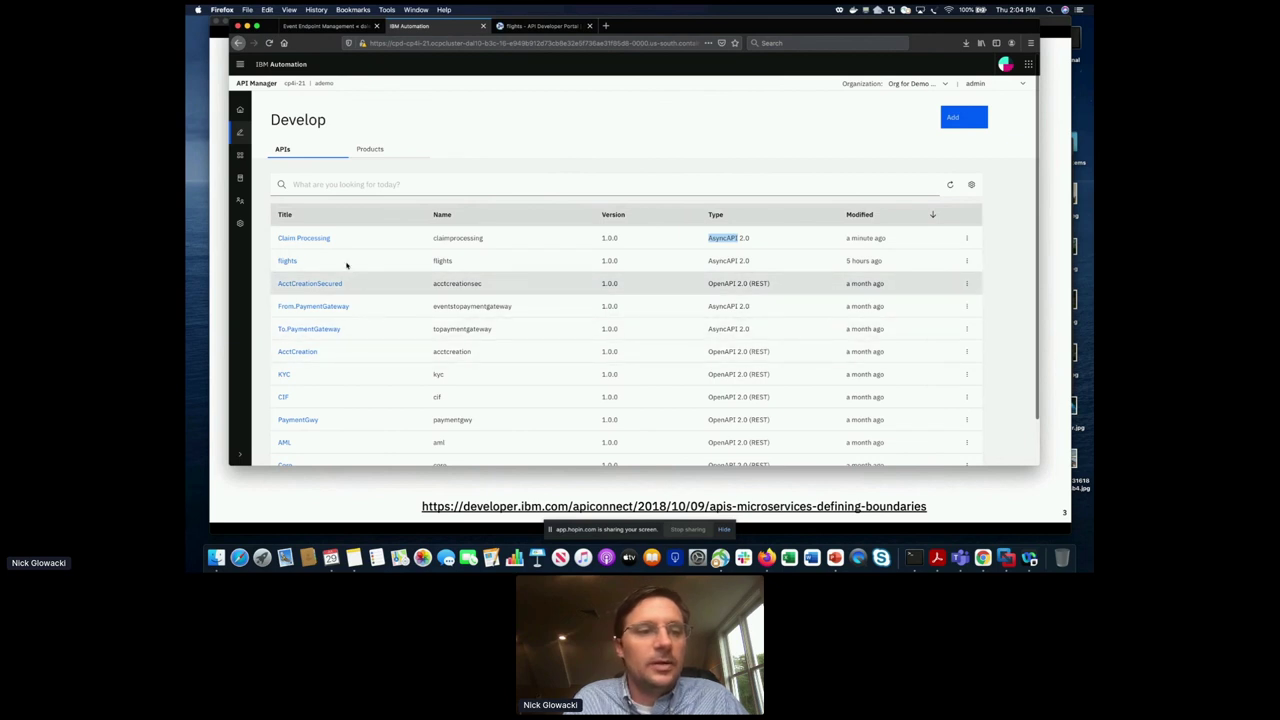
pyautogui.click(368, 148)
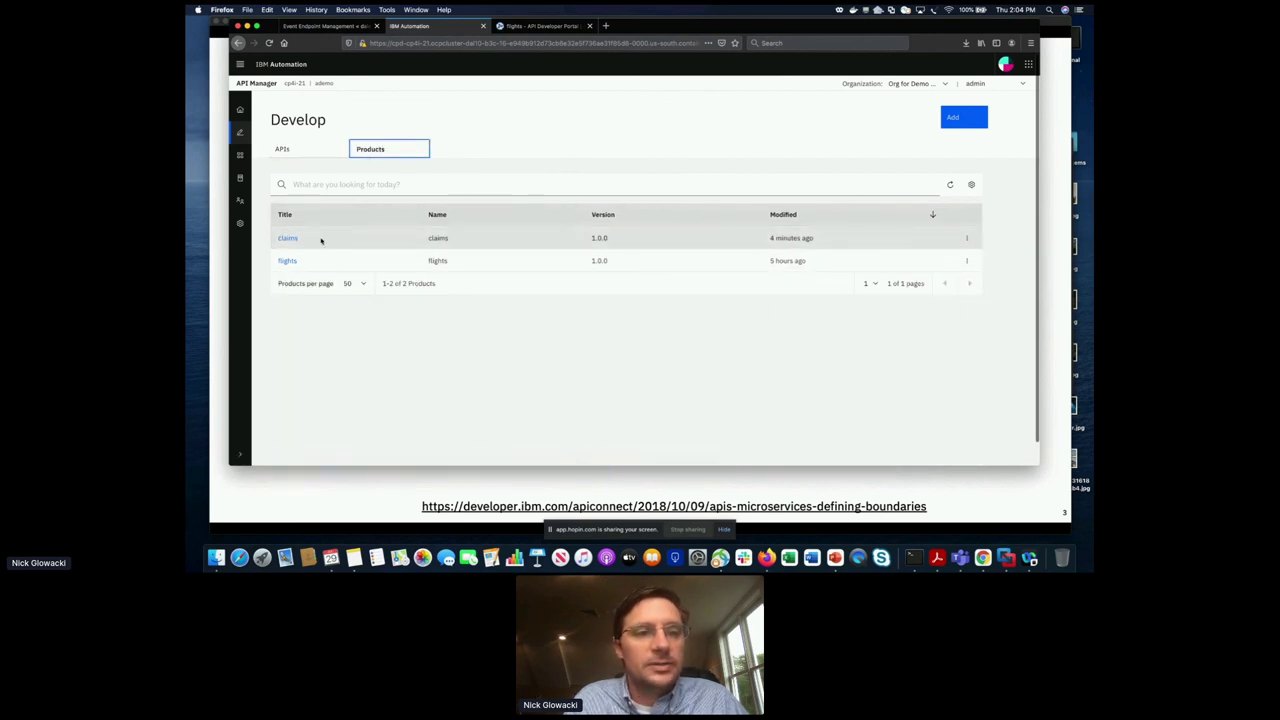
pyautogui.click(288, 238)
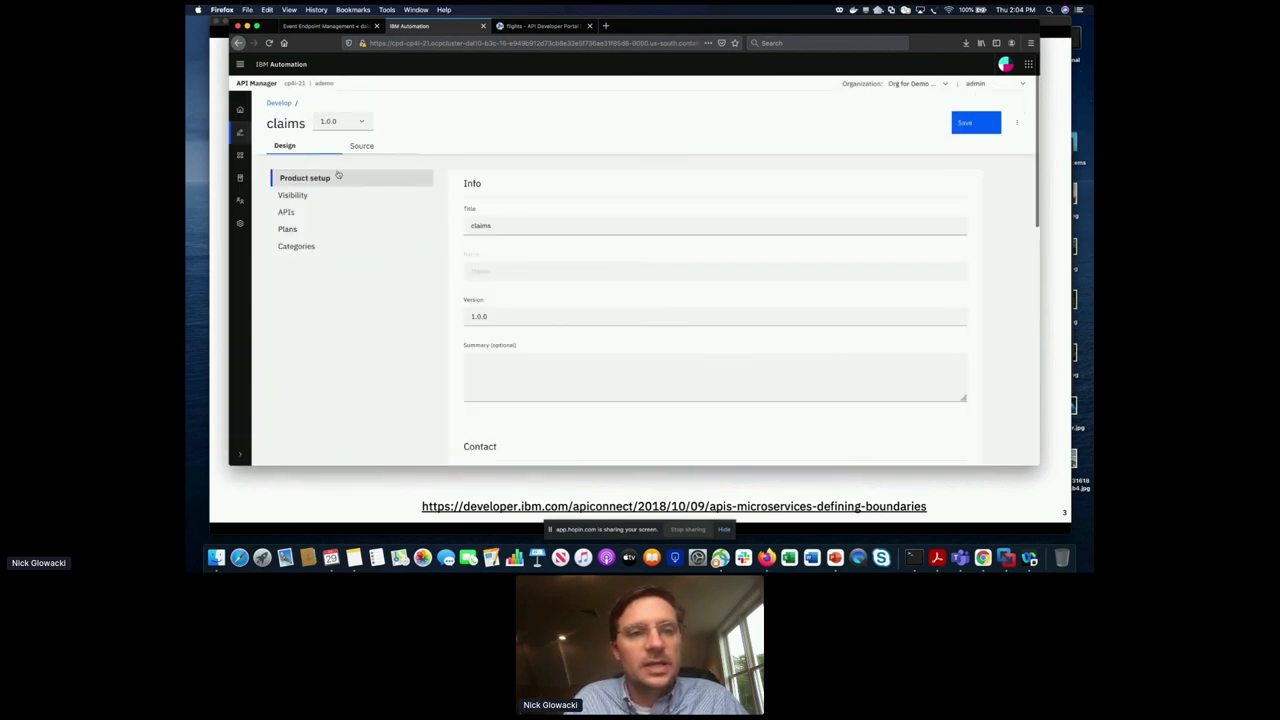
pyautogui.click(286, 213)
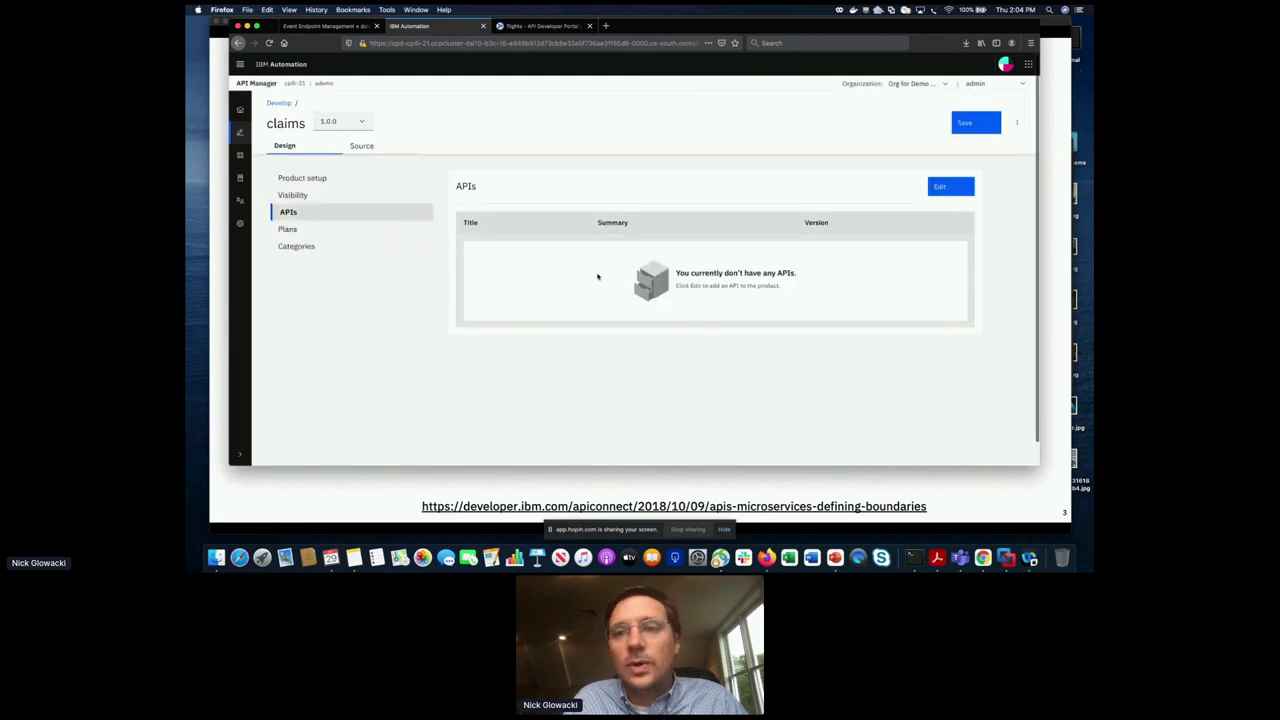
pyautogui.click(940, 189)
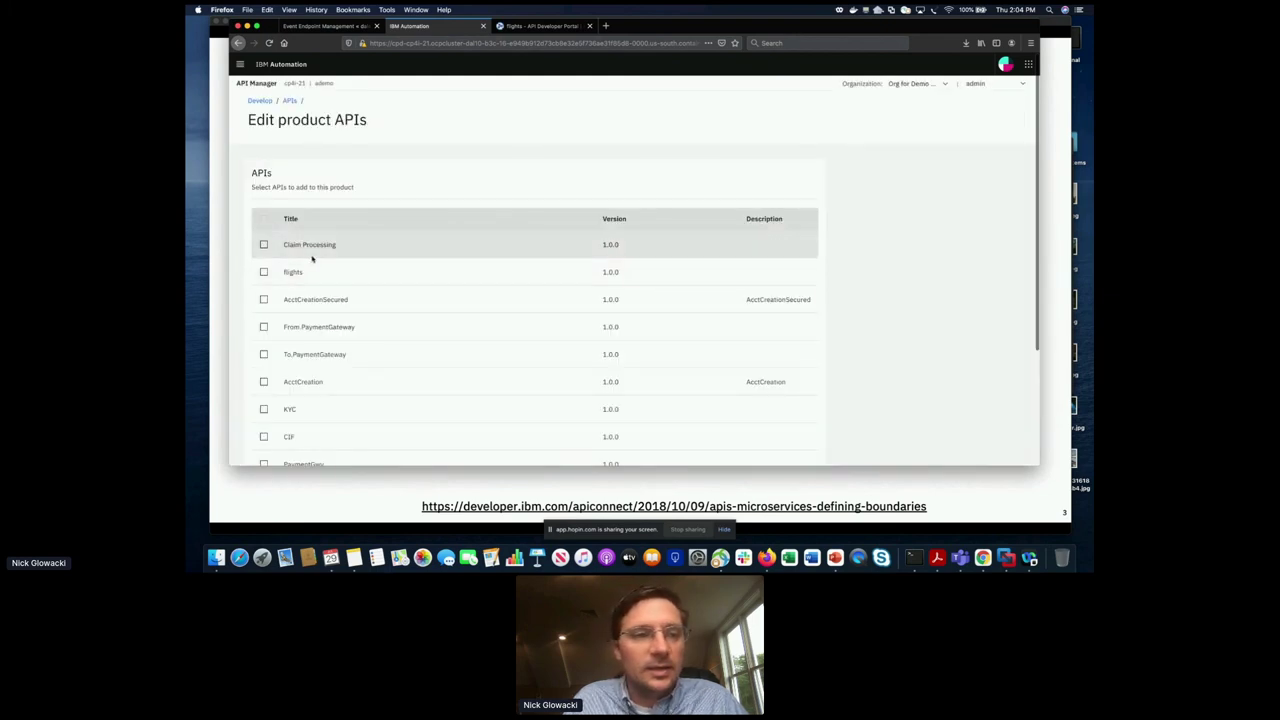
pyautogui.click(263, 245)
pyautogui.scroll(-3, 650, 330)
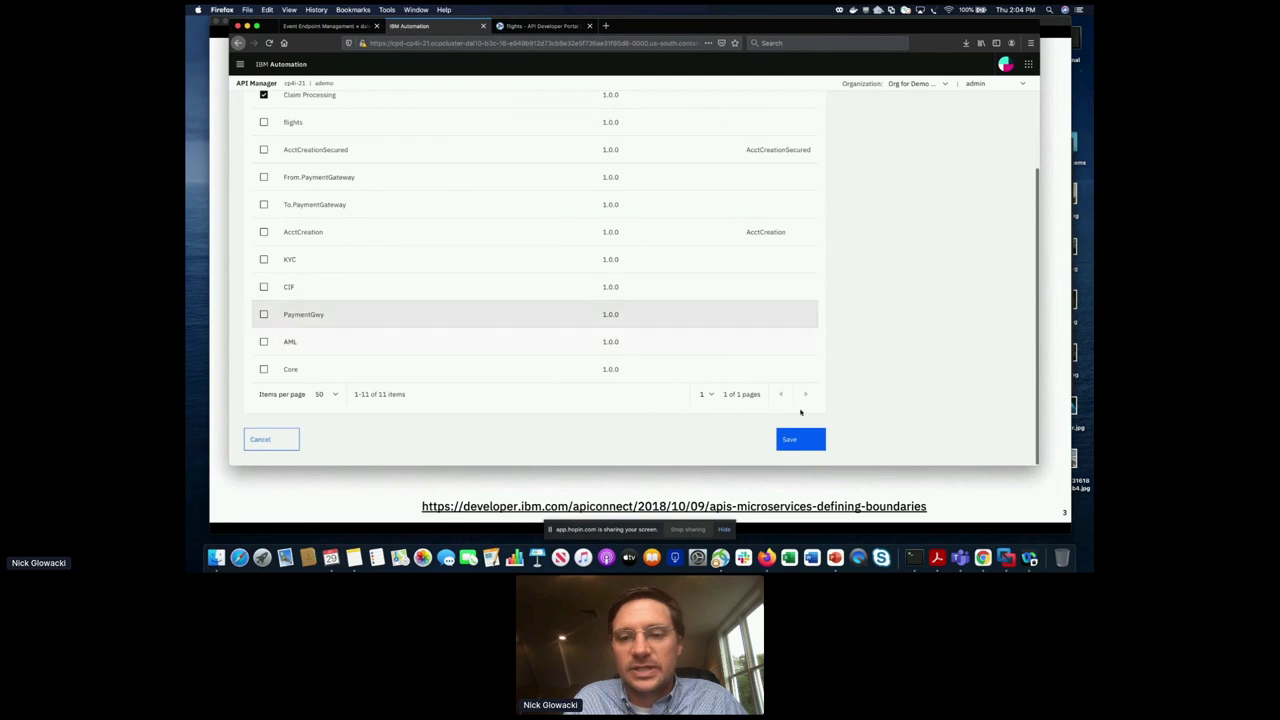
pyautogui.click(804, 442)
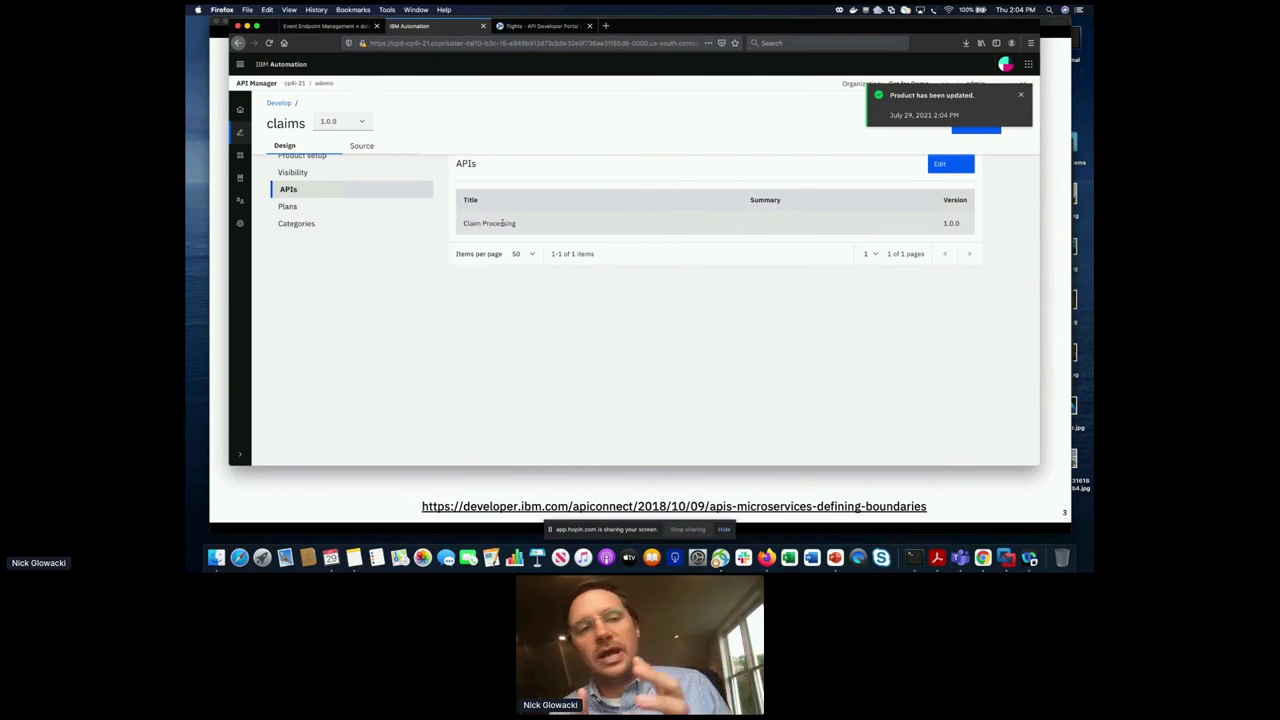
pyautogui.scroll(1, 363, 230)
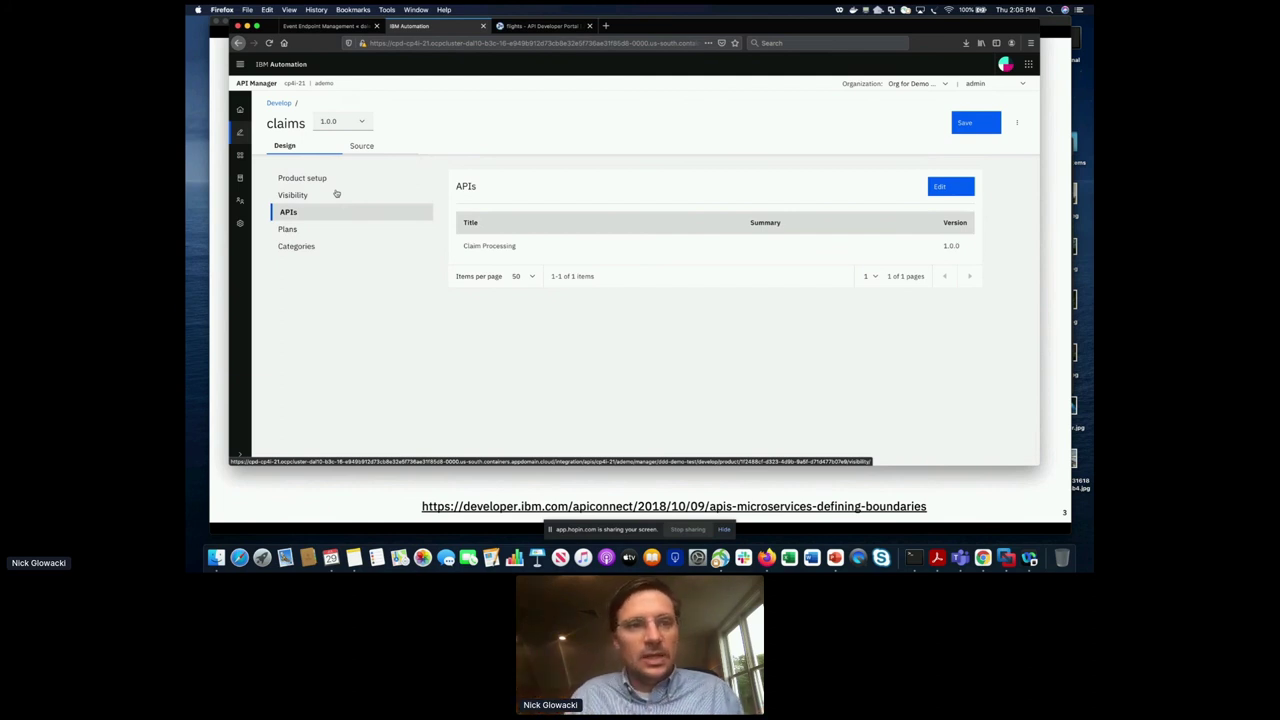
# - Publish the claims product to the Sandbox catalog for all gateway services and dismiss the notification
pyautogui.click(1017, 122)
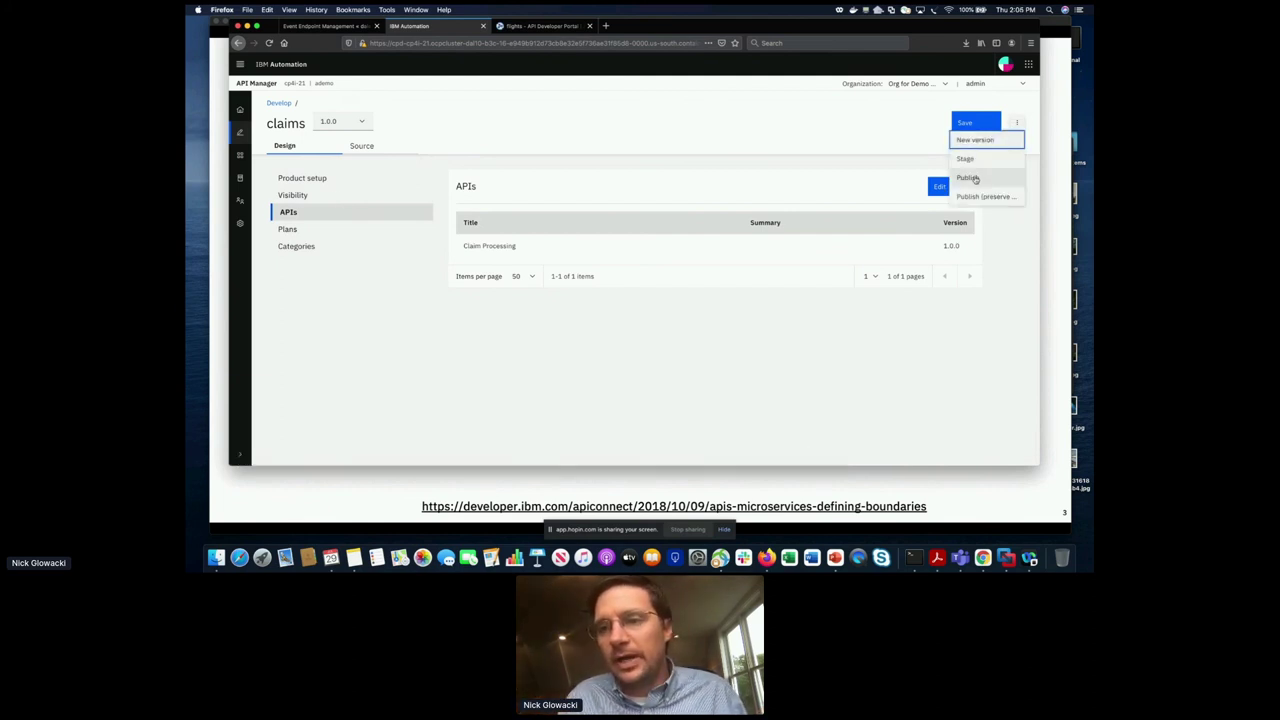
pyautogui.click(974, 178)
pyautogui.click(290, 220)
pyautogui.click(302, 256)
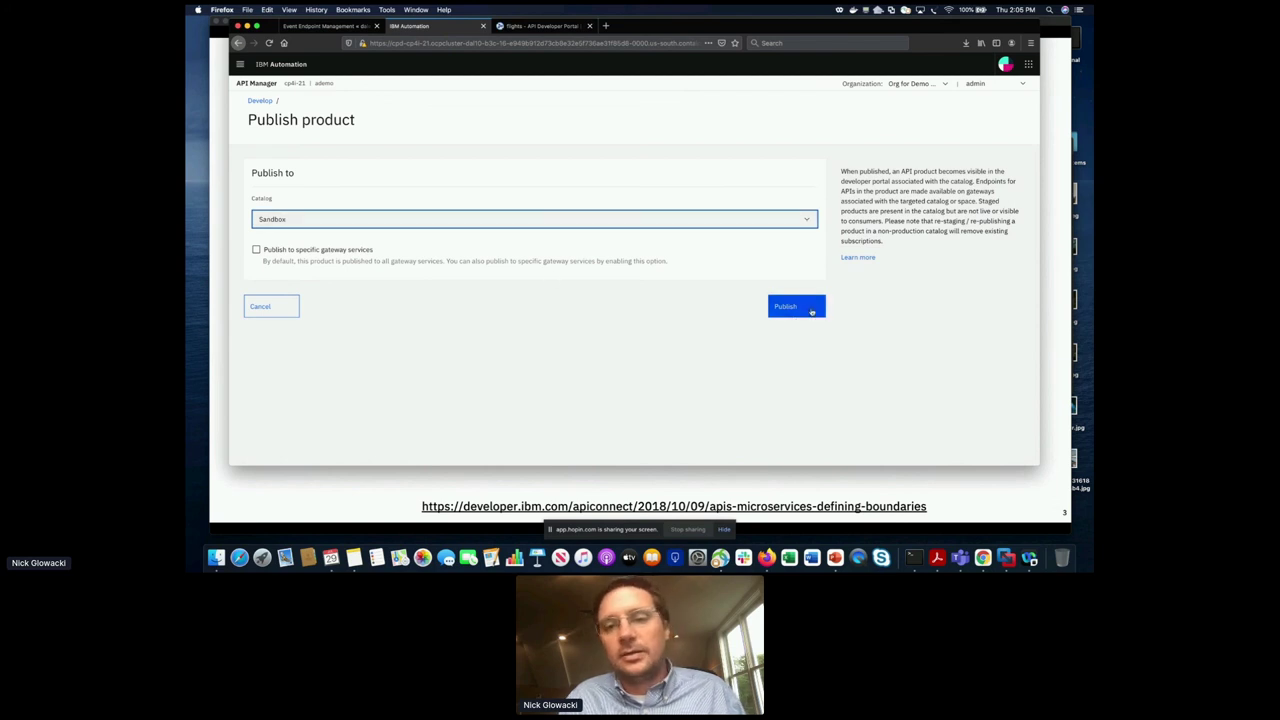
pyautogui.click(811, 312)
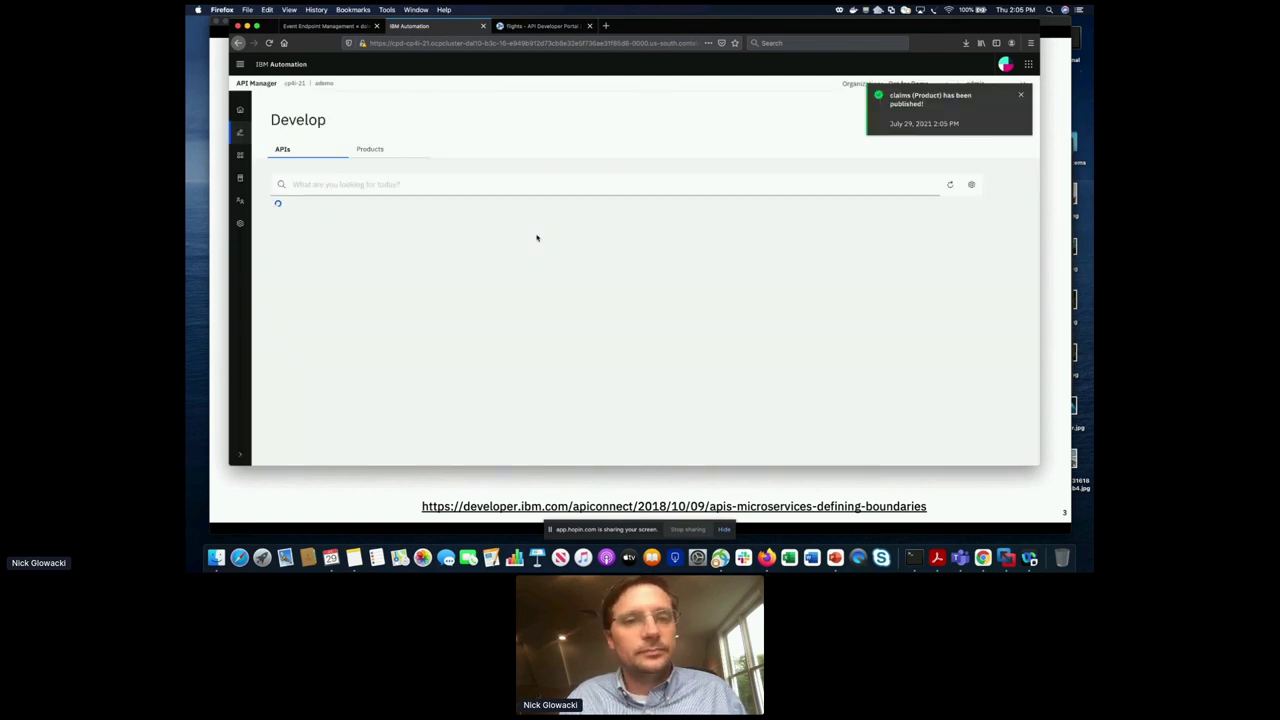
pyautogui.click(1020, 97)
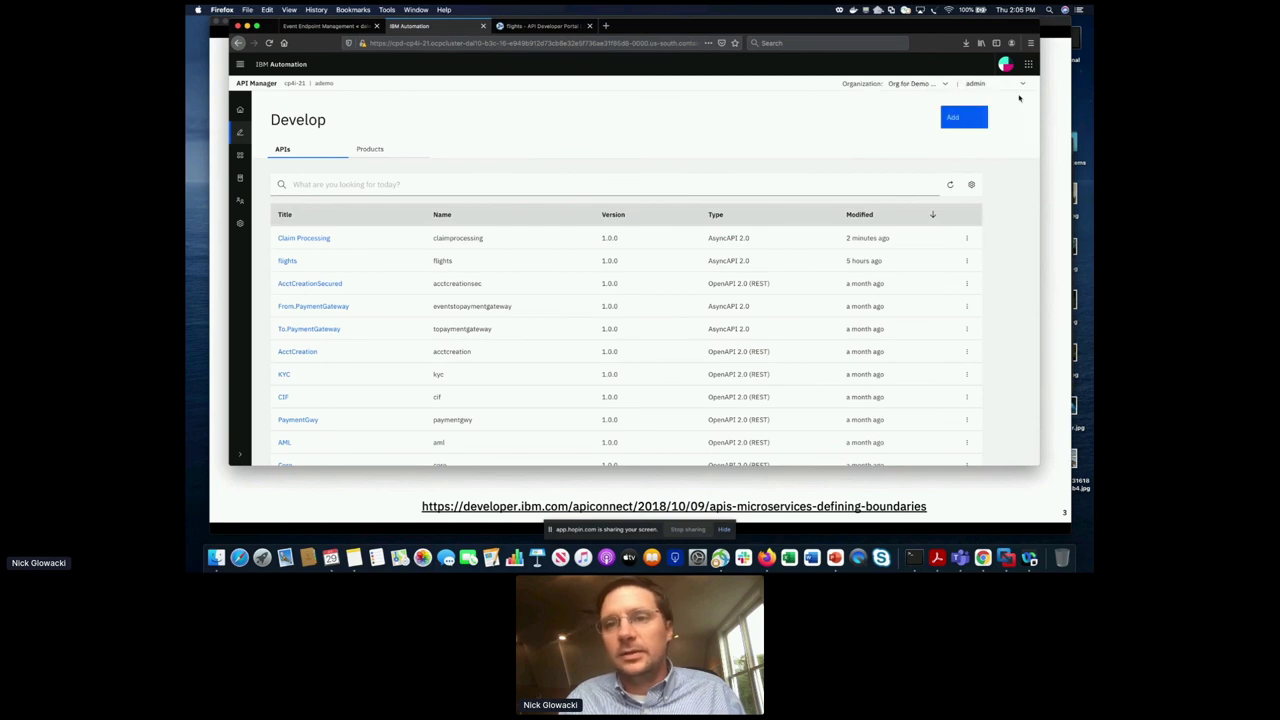
# - Switch to PowerPoint and review the Architecture slides on the API Manager, Developer Portal, Events Gateway and Kafka cluster, ending on slide 12
pyautogui.click(543, 26)
pyautogui.press('super+Tab')
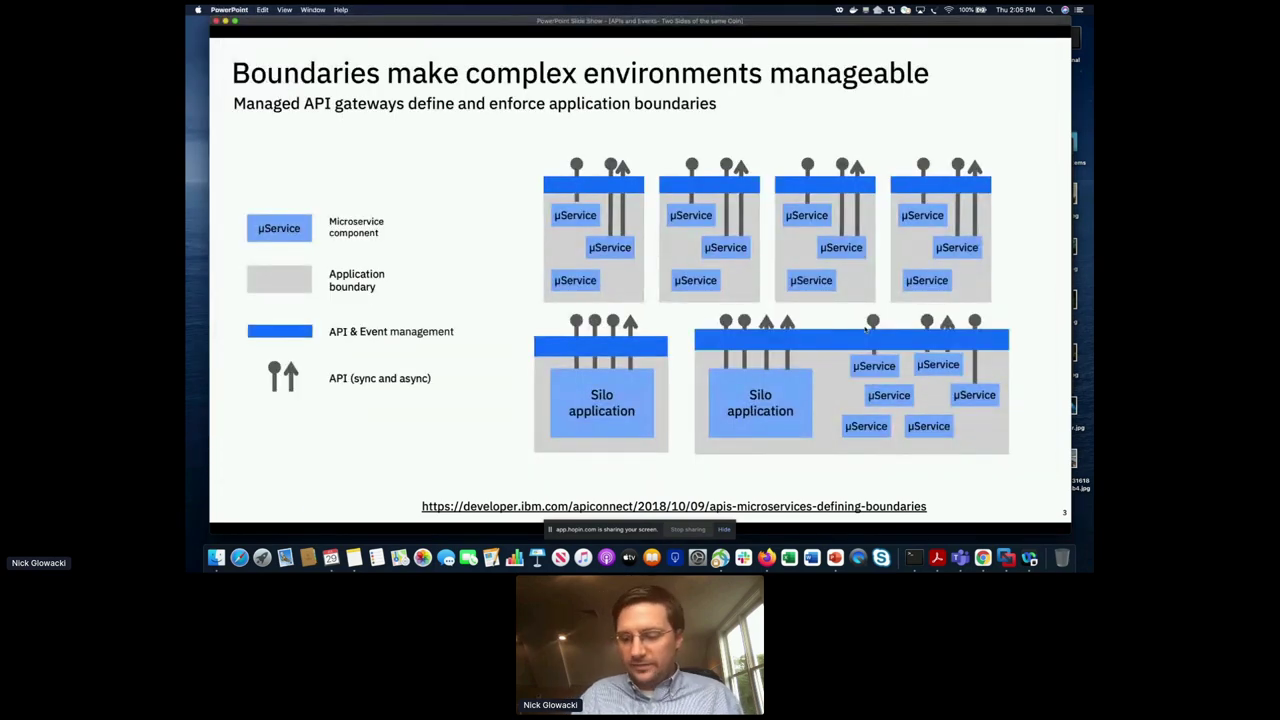
pyautogui.press('Right')
pyautogui.press('Right')
pyautogui.press('Right')
pyautogui.press('Right')
pyautogui.press('Right')
pyautogui.press('Right')
pyautogui.press('Right')
pyautogui.press('Right')
pyautogui.press('Left')
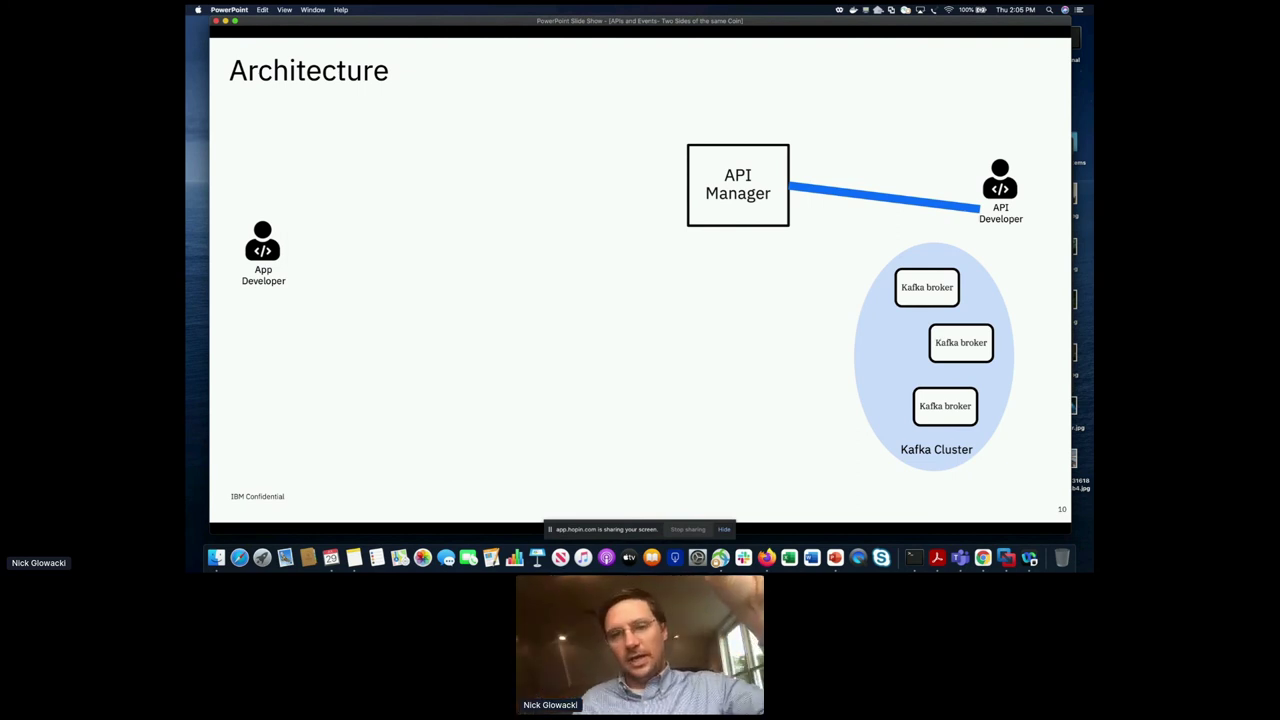
pyautogui.press('Right')
pyautogui.press('Left')
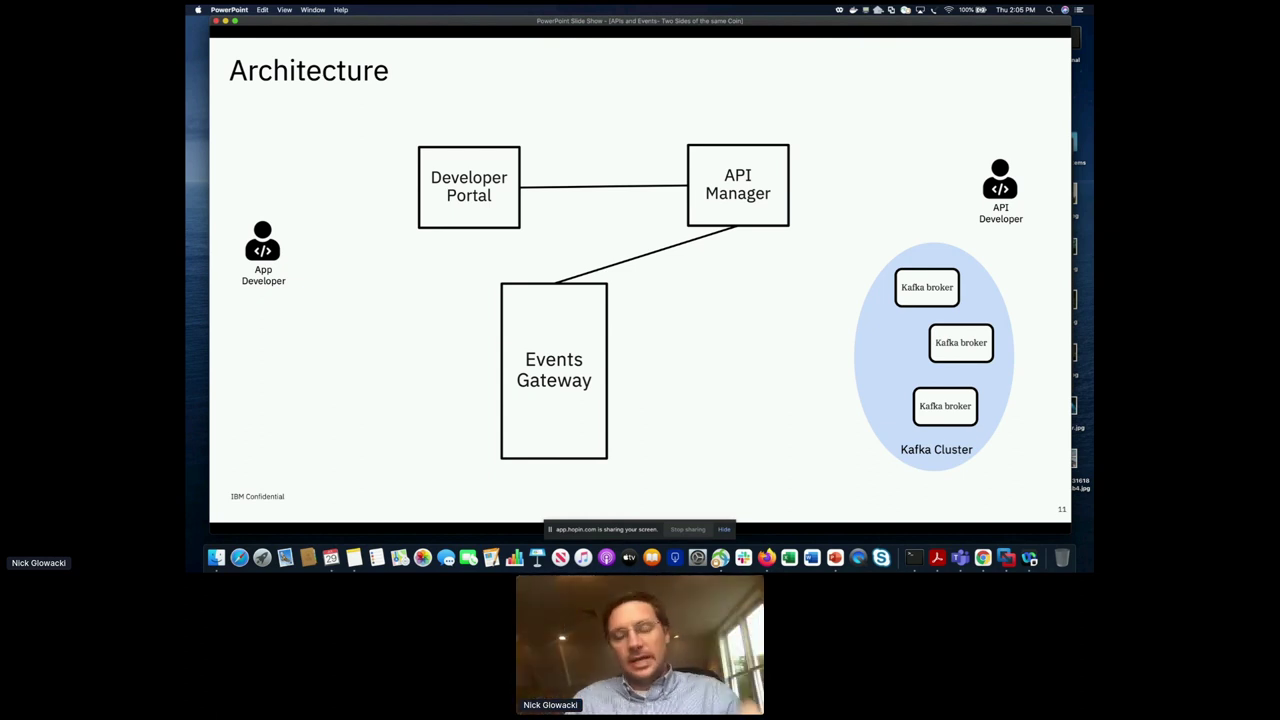
pyautogui.press('Right')
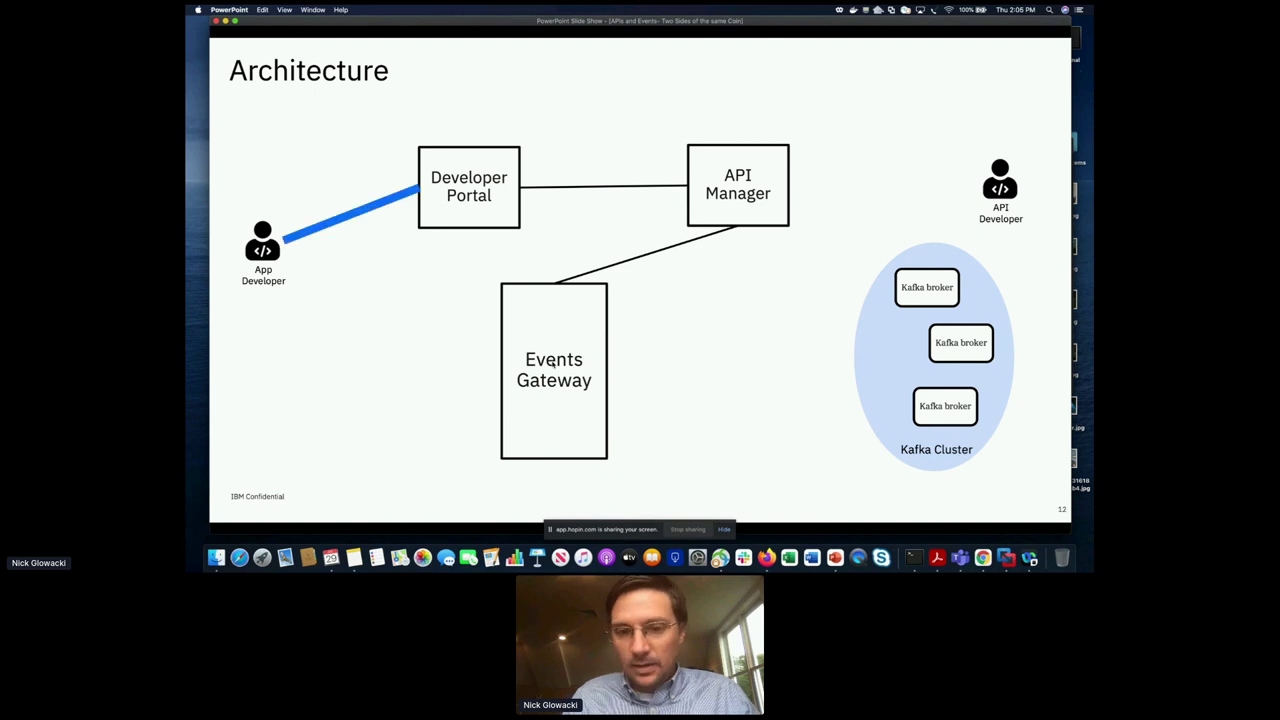
pyautogui.press('Right')
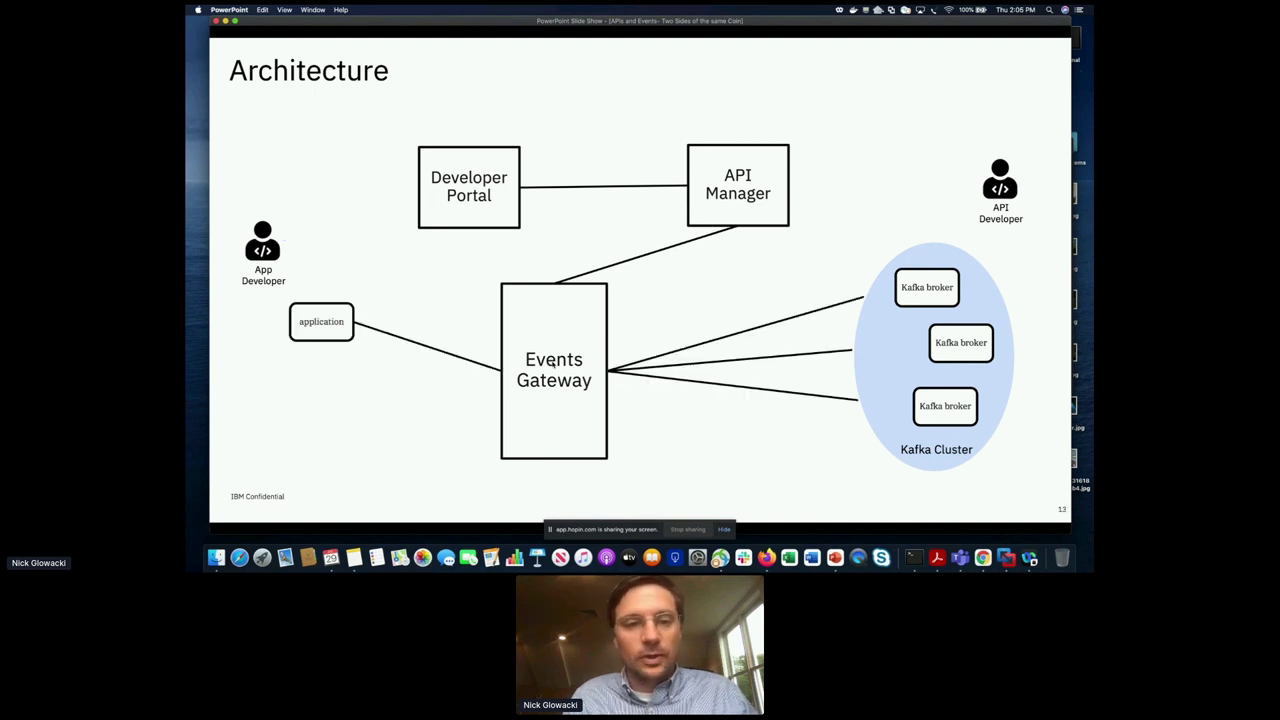
pyautogui.press('Left')
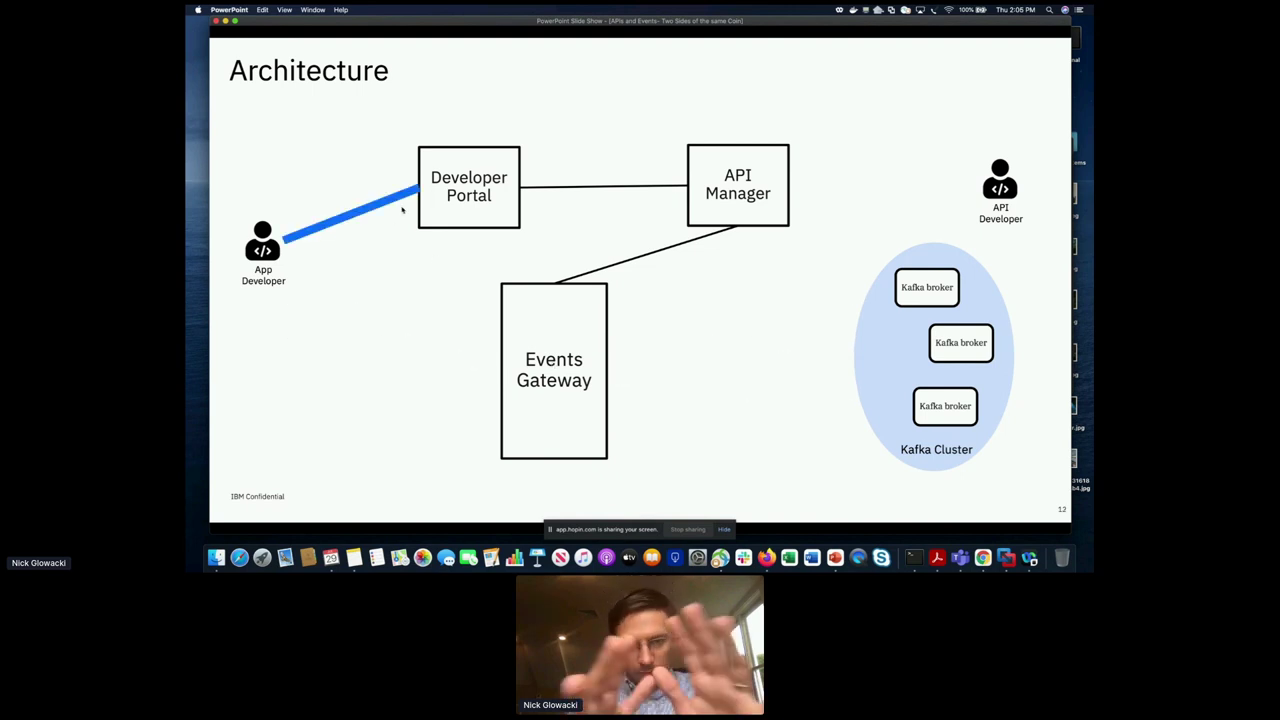
pyautogui.press('Left')
pyautogui.press('Right')
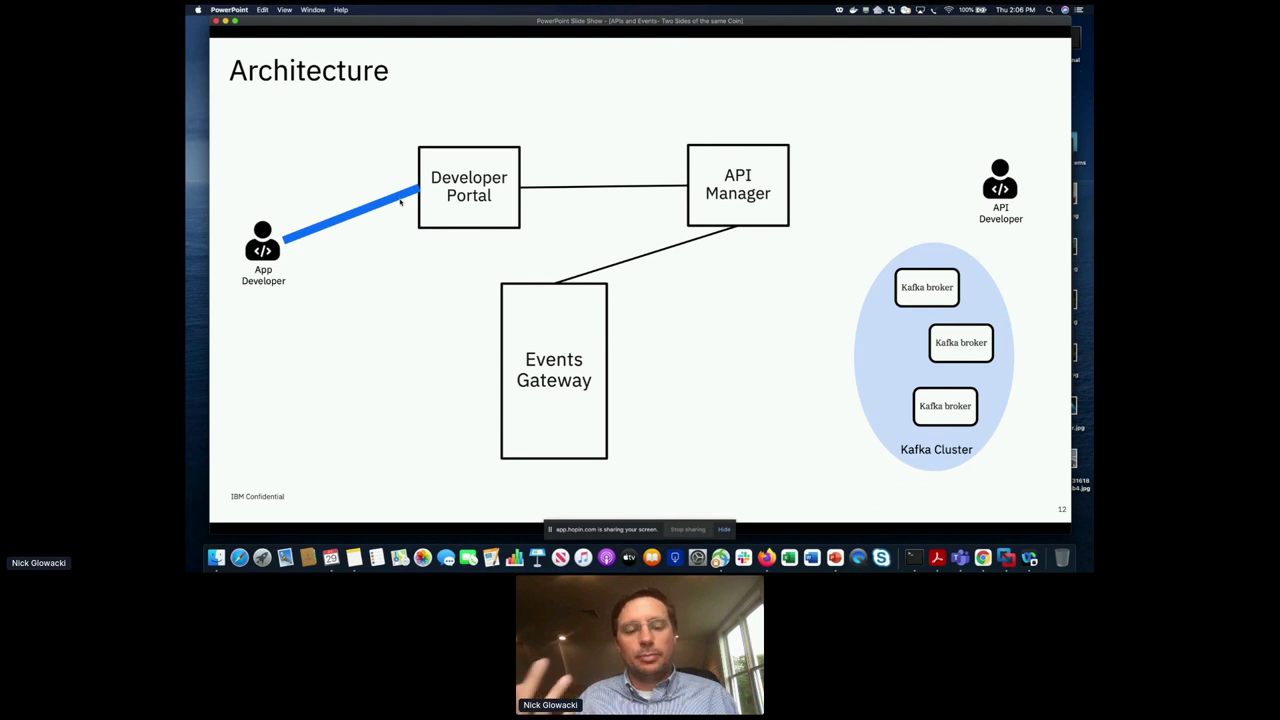
# - Switch to the Developer Portal in Firefox and open the Claim Processing API from the claims product
pyautogui.press('super+Tab')
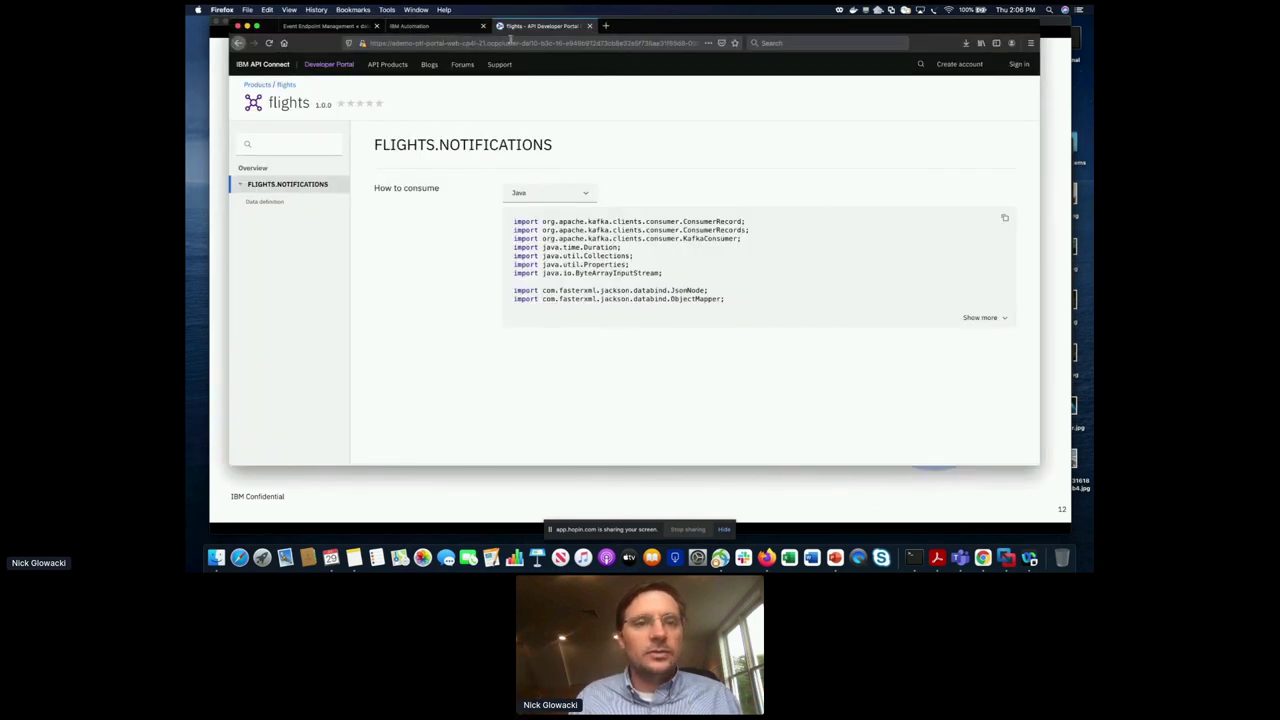
pyautogui.click(322, 66)
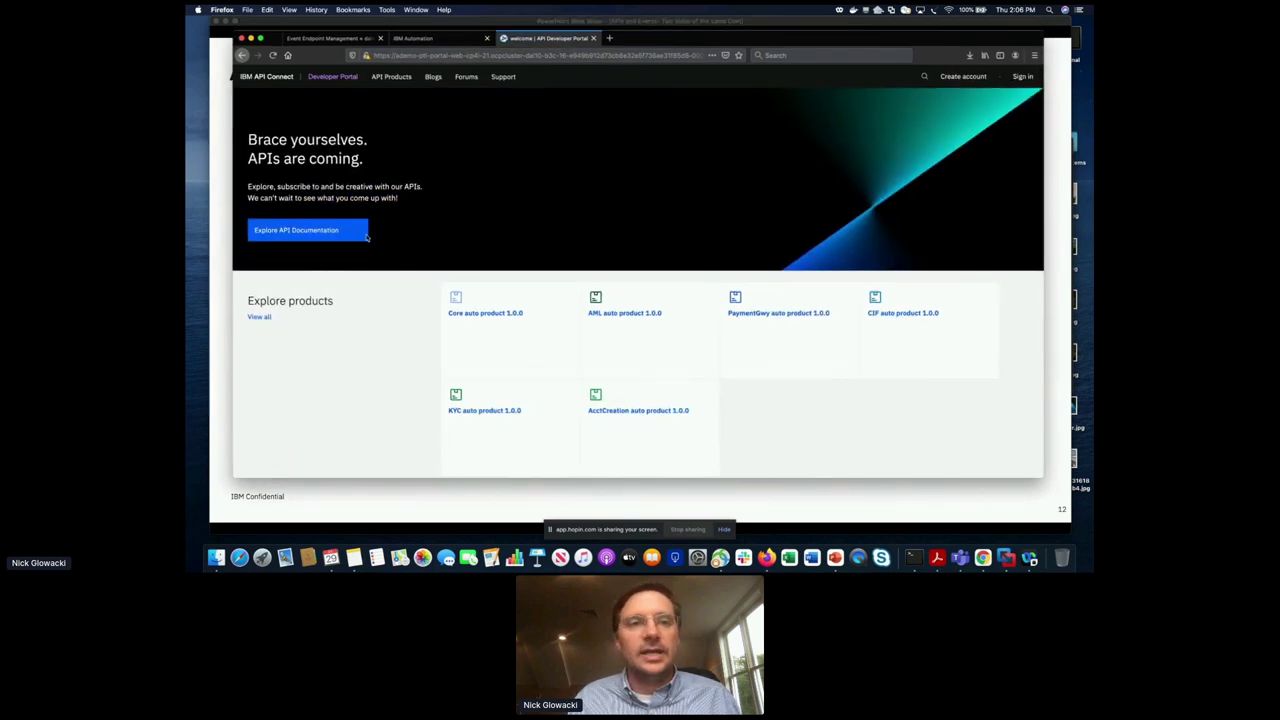
pyautogui.click(397, 80)
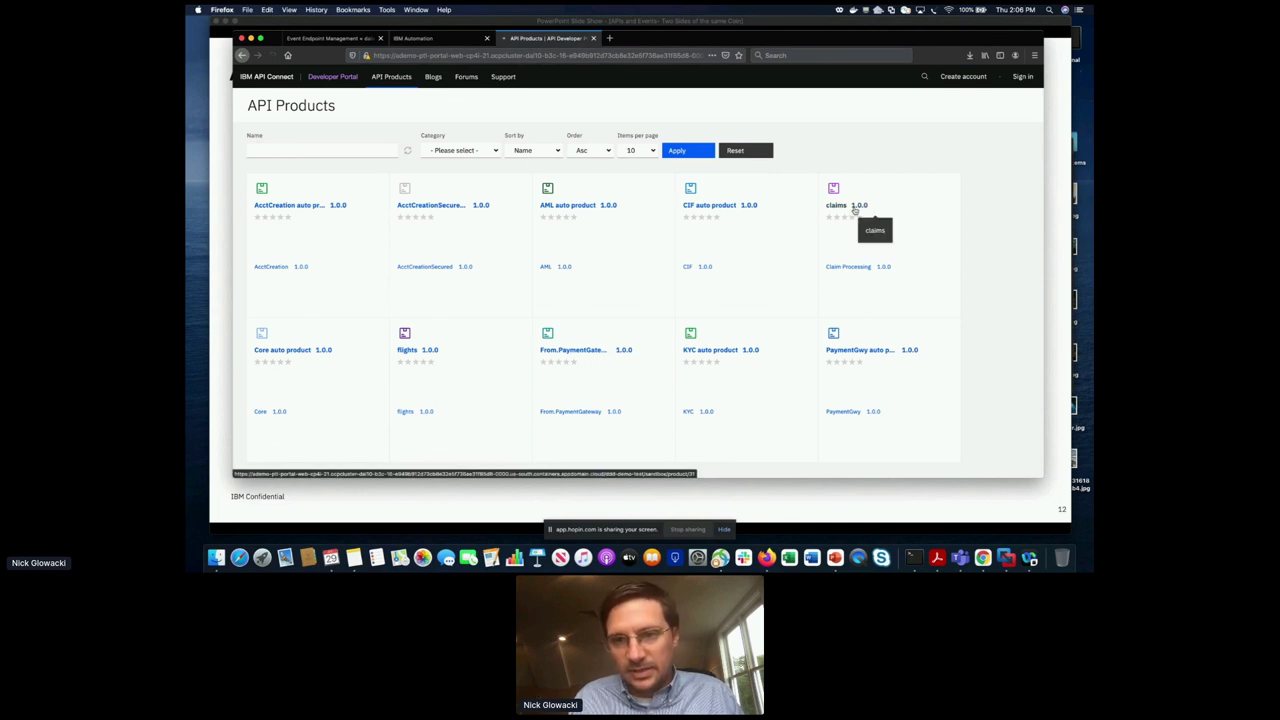
pyautogui.click(855, 207)
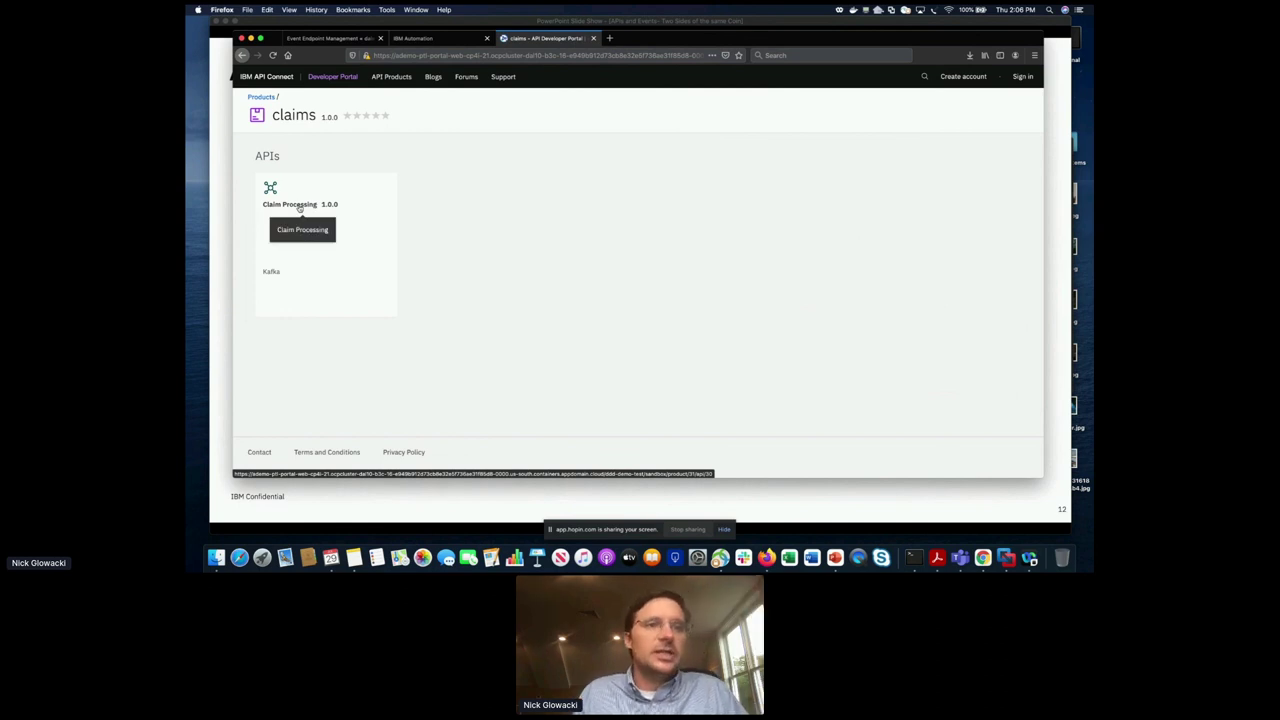
pyautogui.click(271, 274)
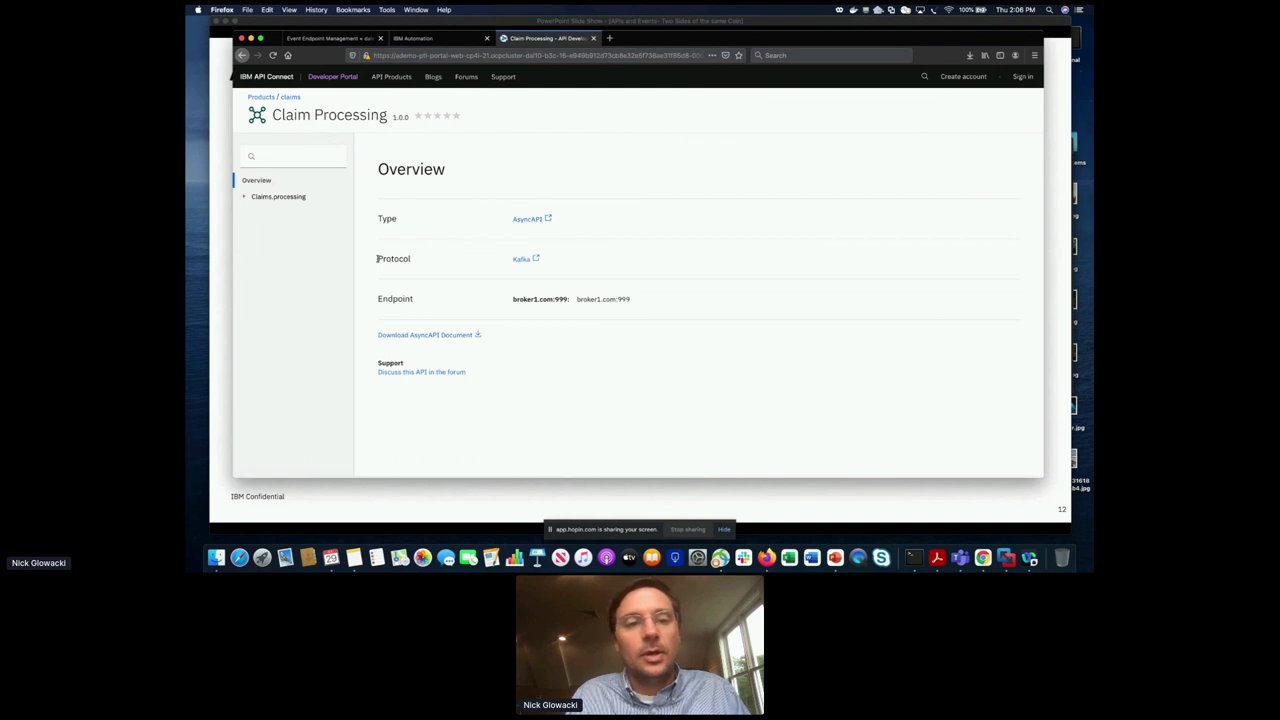
# - Review the Claim Processing overview and highlight its endpoint address
pyautogui.doubleClick(390, 298)
pyautogui.click(531, 298)
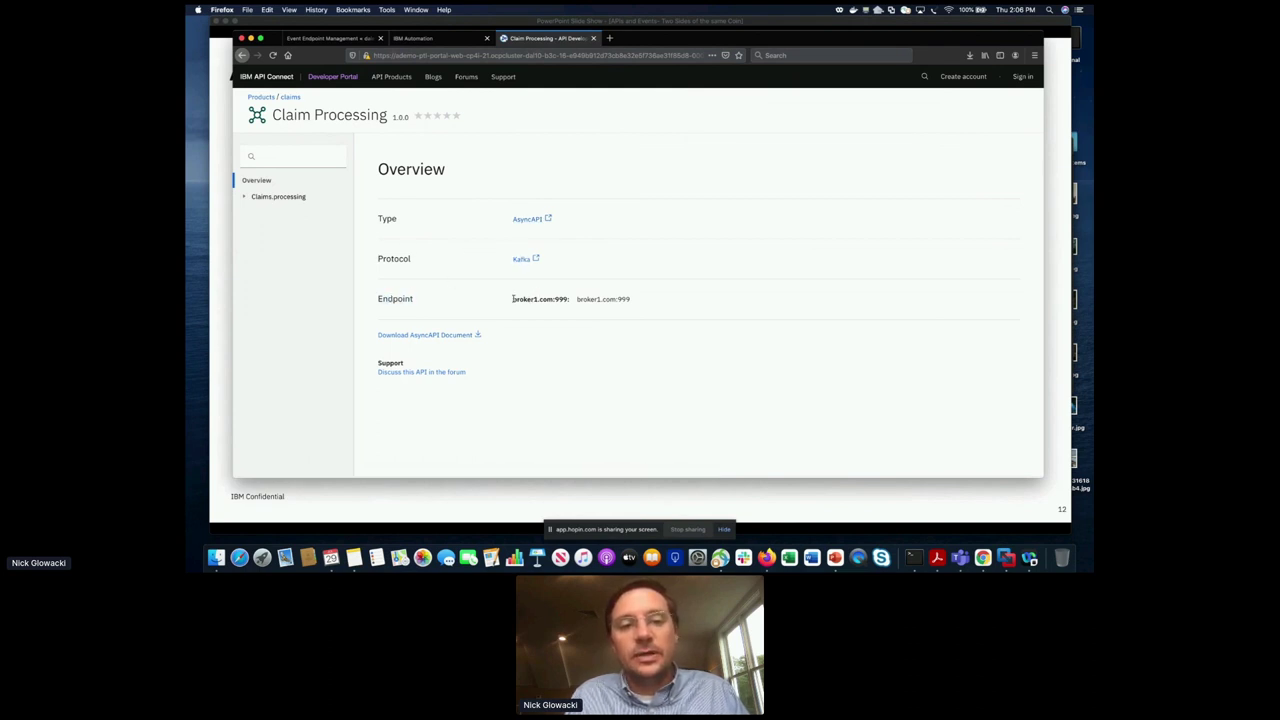
pyautogui.moveTo(513, 298); pyautogui.dragTo(632, 300)
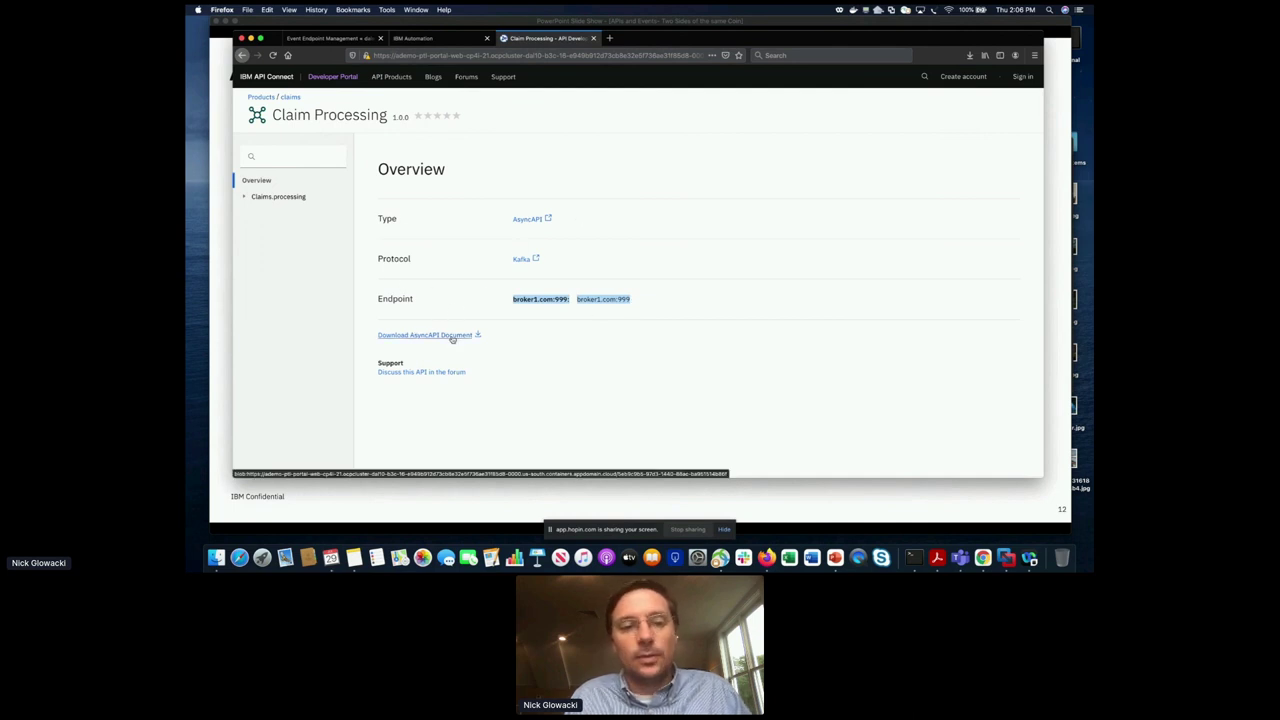
# - View the Claims.processing consumption samples, showing the kafka-console-consumer version and returning to Java
pyautogui.click(240, 200)
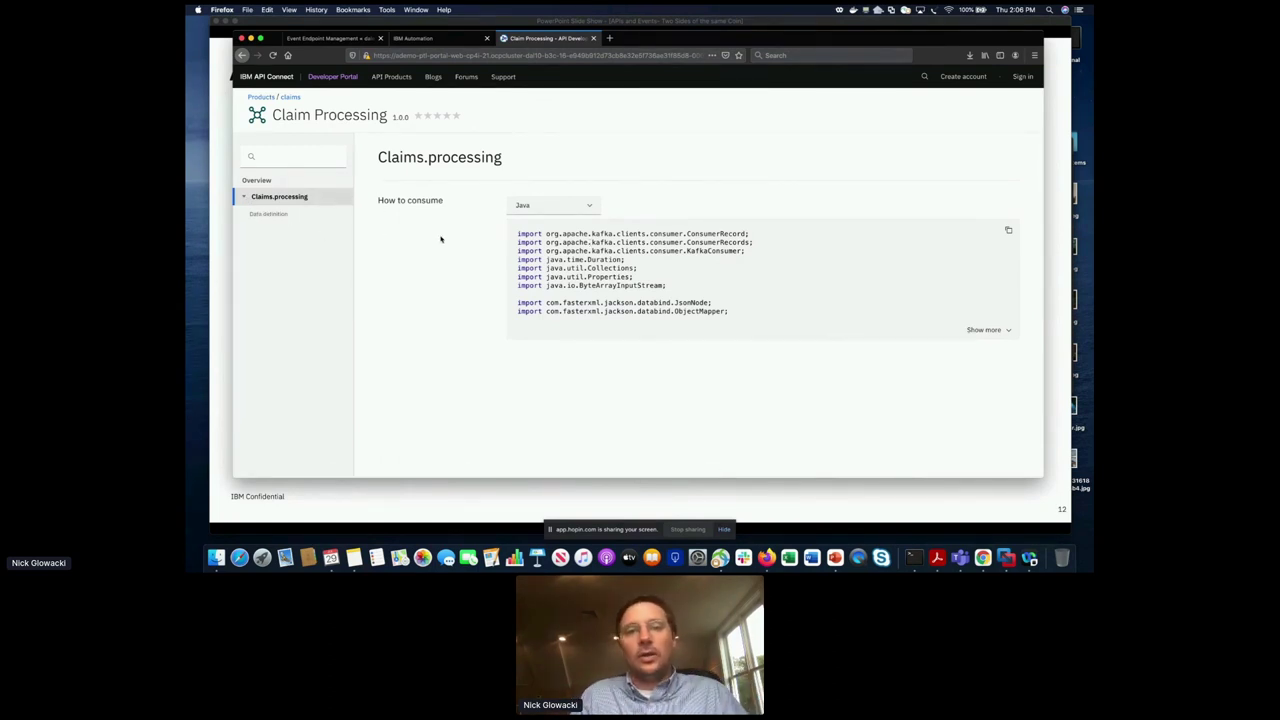
pyautogui.click(595, 203)
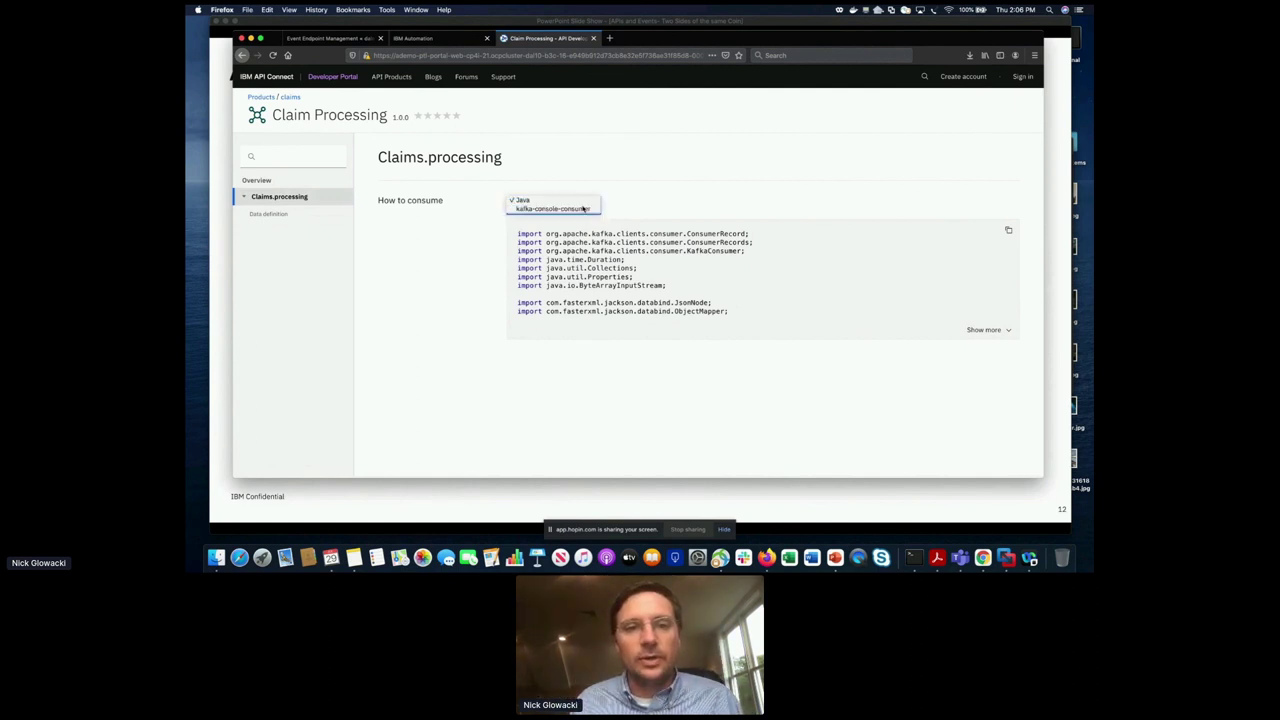
pyautogui.click(593, 210)
pyautogui.click(577, 205)
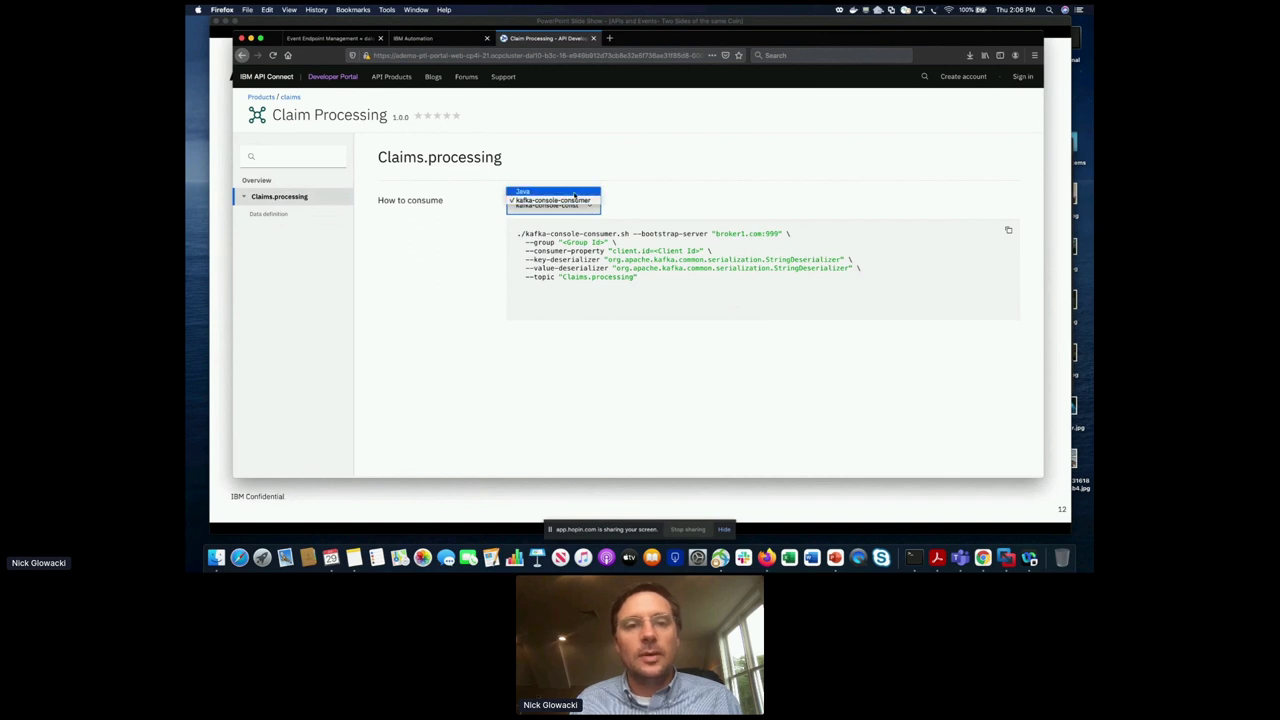
pyautogui.click(575, 196)
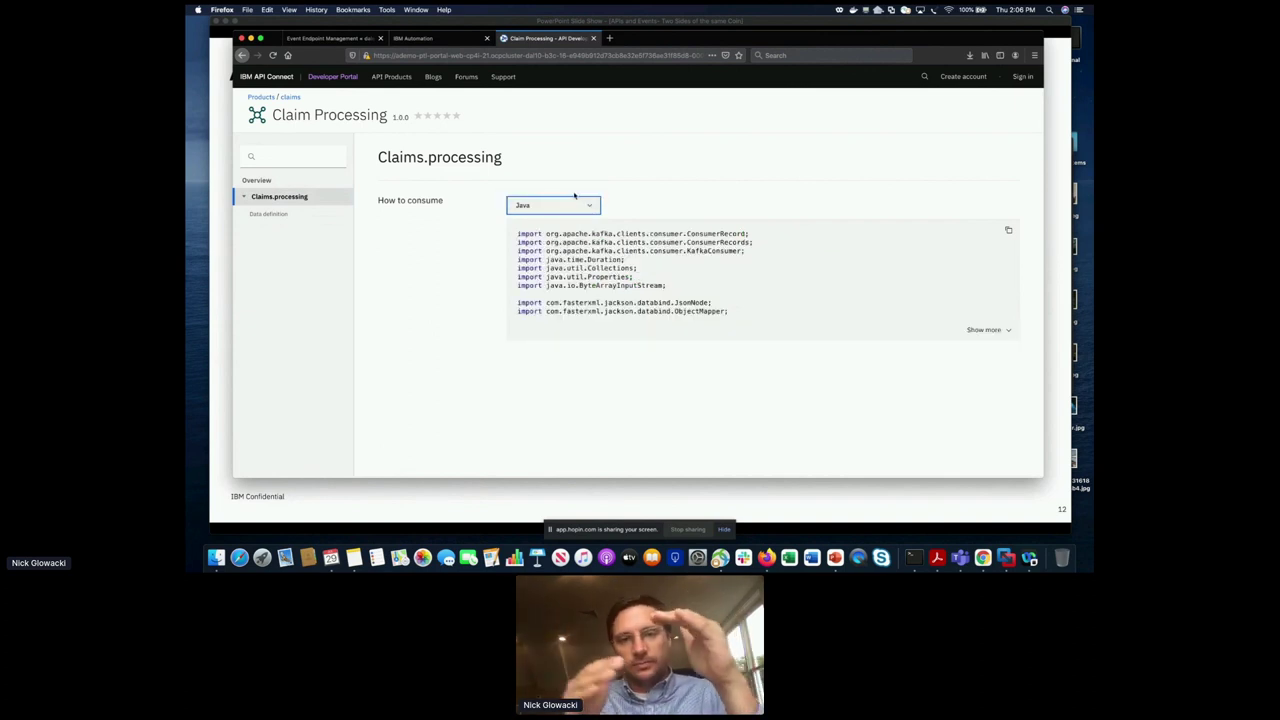